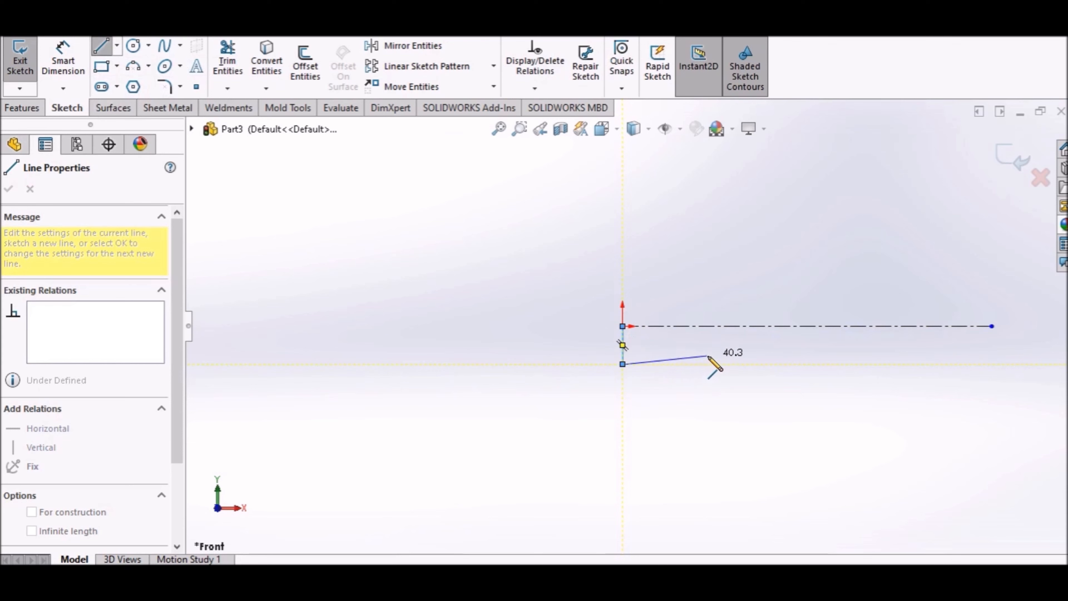
Continue the stepped profile below the centerline with a horizontal edge, a short vertical rise and a second, recessed horizontal edge.
{"action": "left_click", "coordinate": [729, 364]}
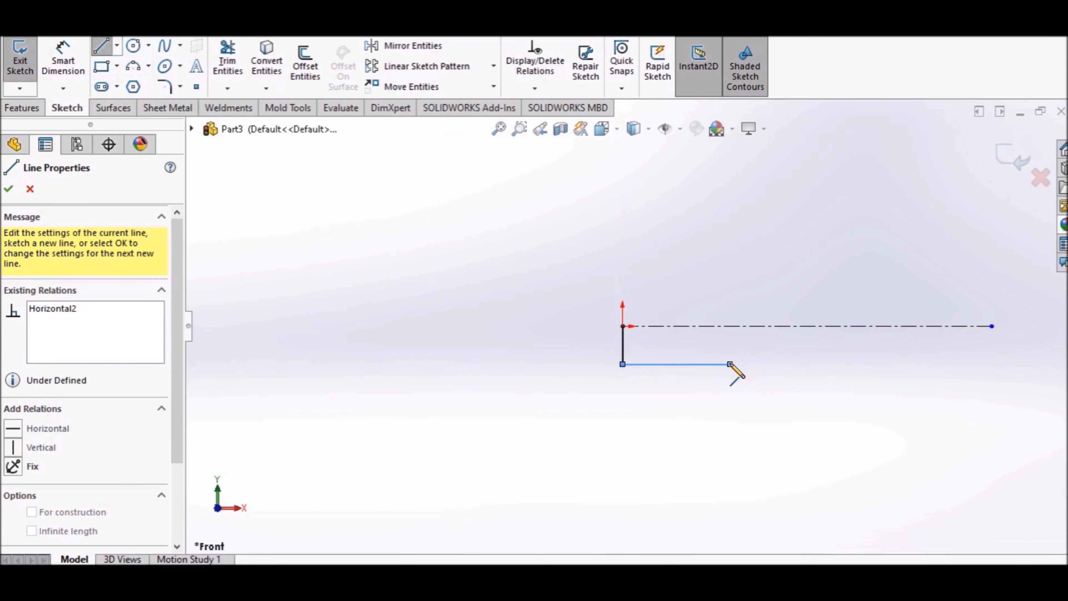
{"action": "left_click", "coordinate": [730, 345]}
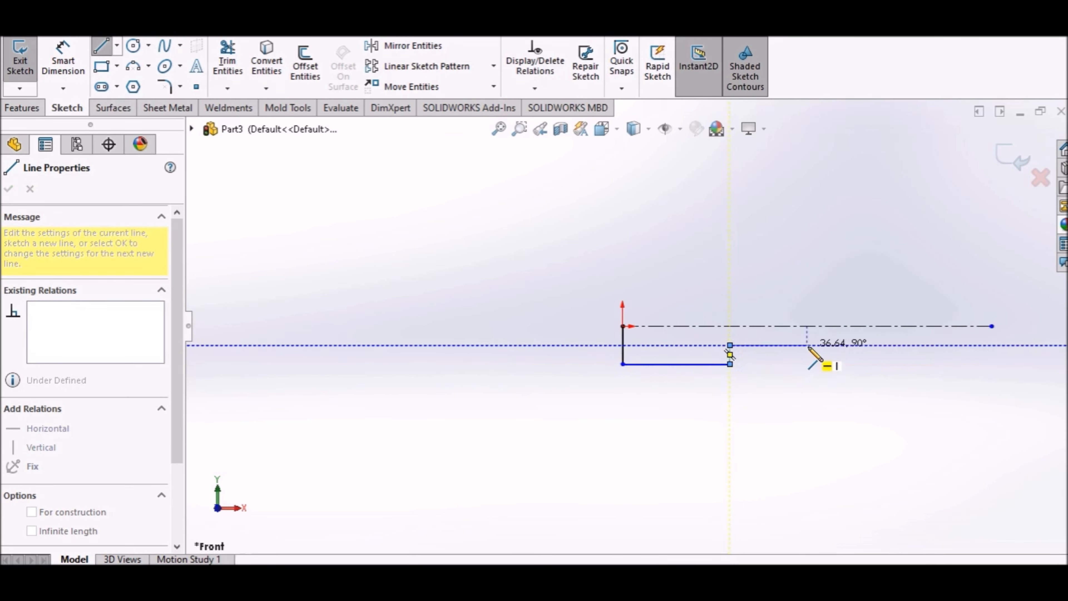
{"action": "left_click", "coordinate": [832, 345]}
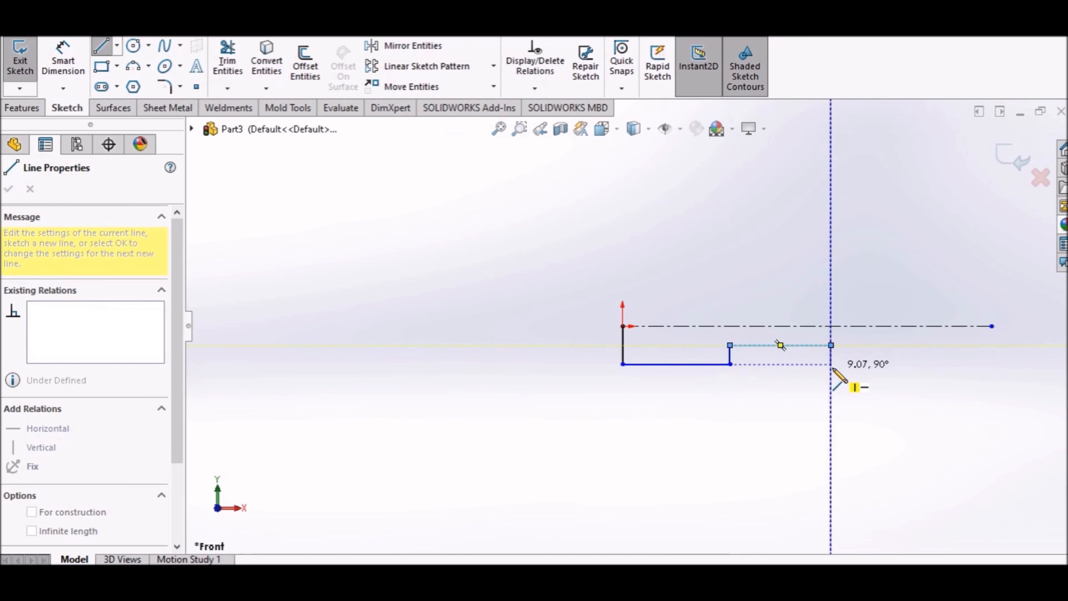
Finish the profile with a downward step, a short end flange, a vertical edge up to the centerline and a closing line to the origin.
{"action": "scroll", "coordinate": [837, 372], "scroll_direction": "down", "scroll_amount": 5}
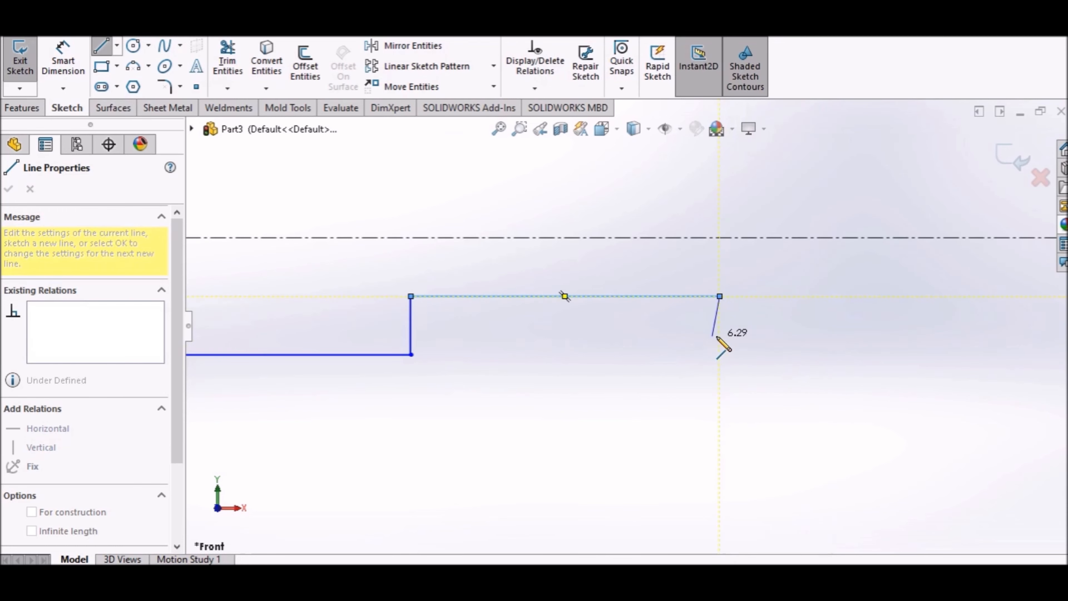
{"action": "left_click", "coordinate": [719, 335]}
{"action": "left_click", "coordinate": [838, 335]}
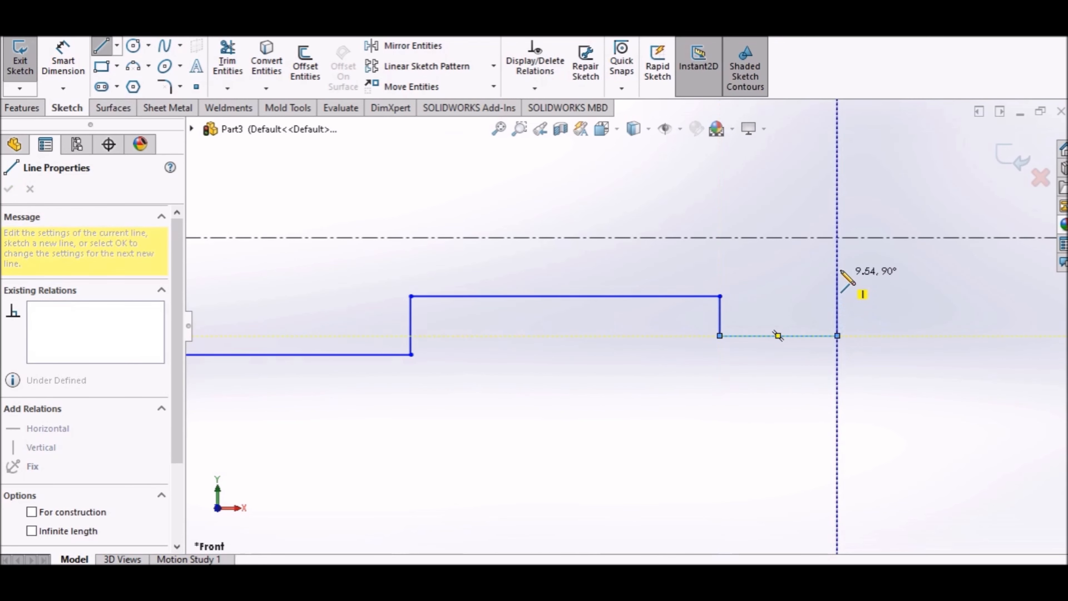
{"action": "left_click", "coordinate": [838, 238]}
{"action": "scroll", "coordinate": [630, 265], "scroll_direction": "up", "scroll_amount": 3}
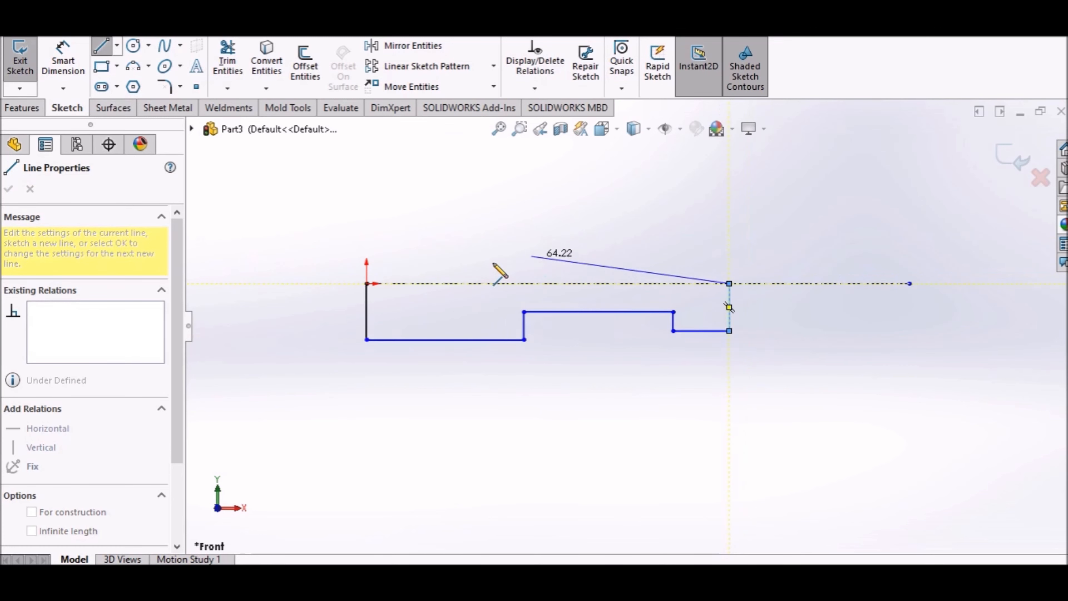
{"action": "left_click", "coordinate": [367, 283]}
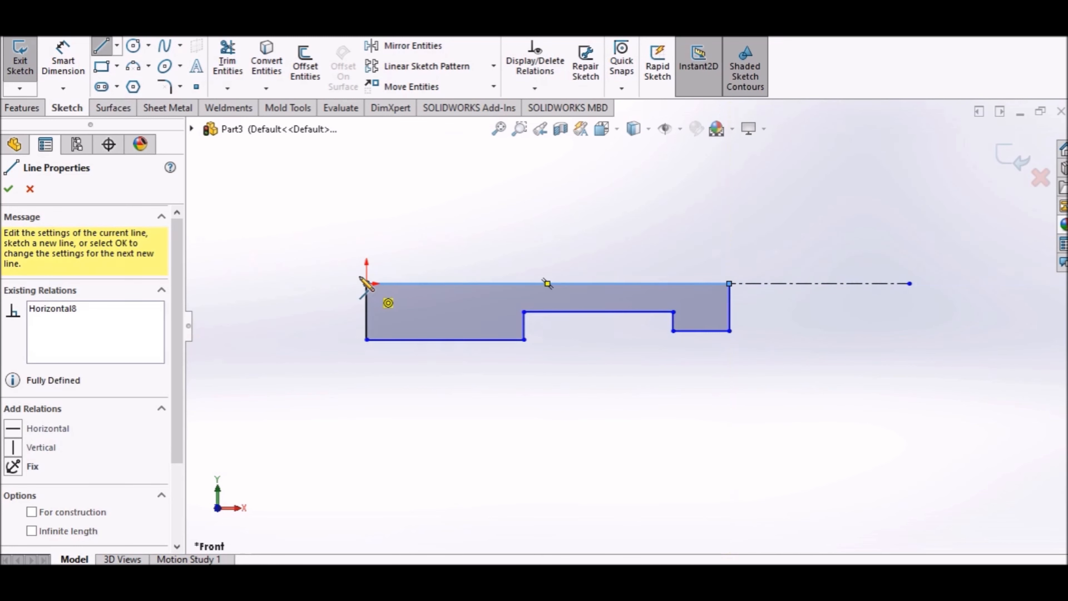
{"action": "right_click", "coordinate": [329, 239]}
{"action": "left_click", "coordinate": [355, 243]}
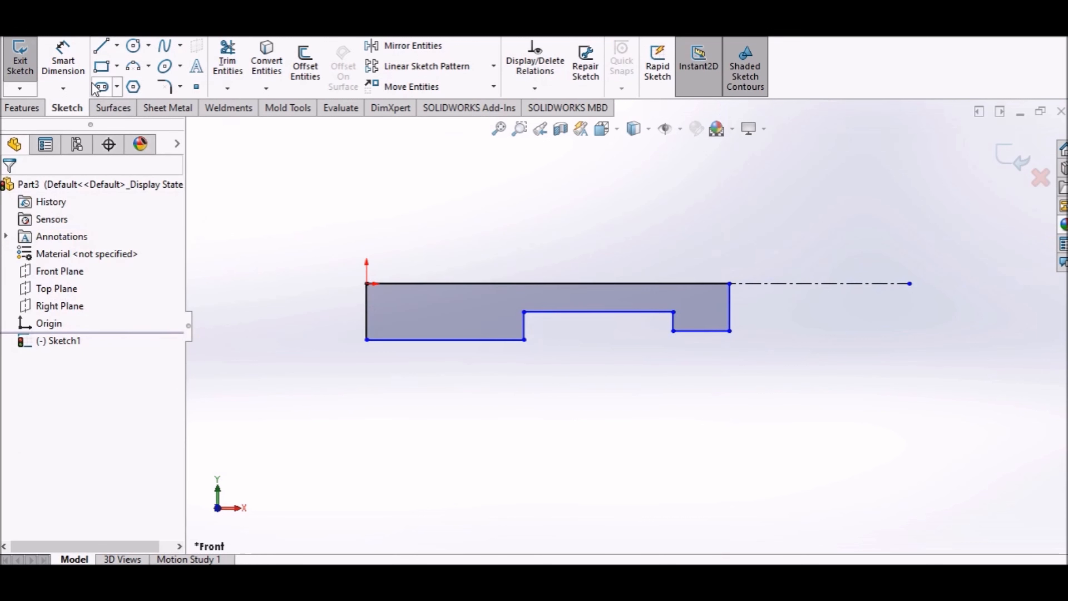
Dimension the lower horizontal edge nearest the origin as 45 mm.
{"action": "left_click", "coordinate": [63, 61]}
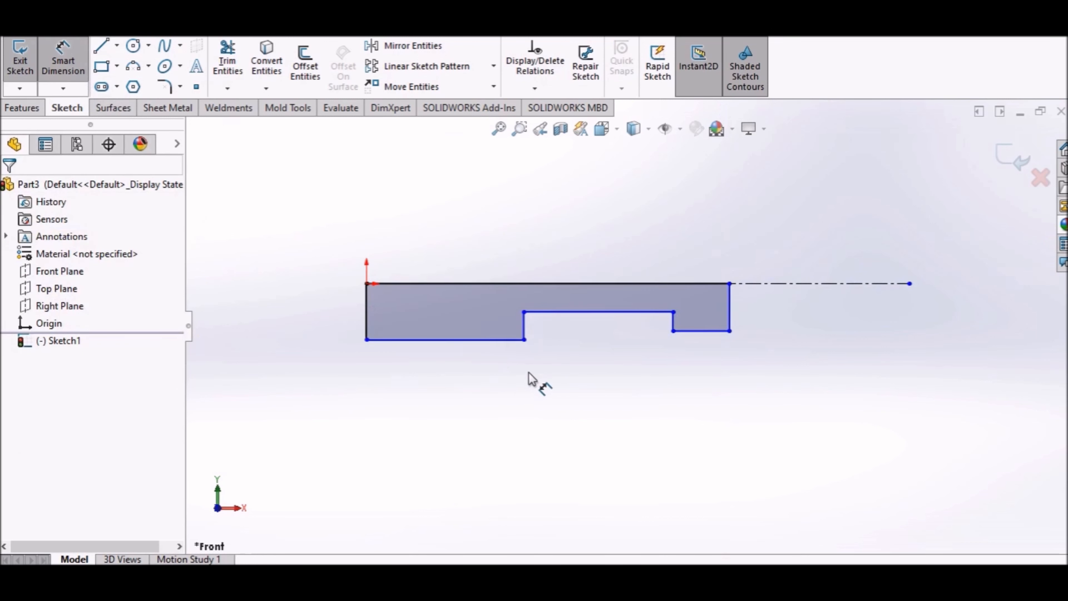
{"action": "left_click", "coordinate": [469, 344]}
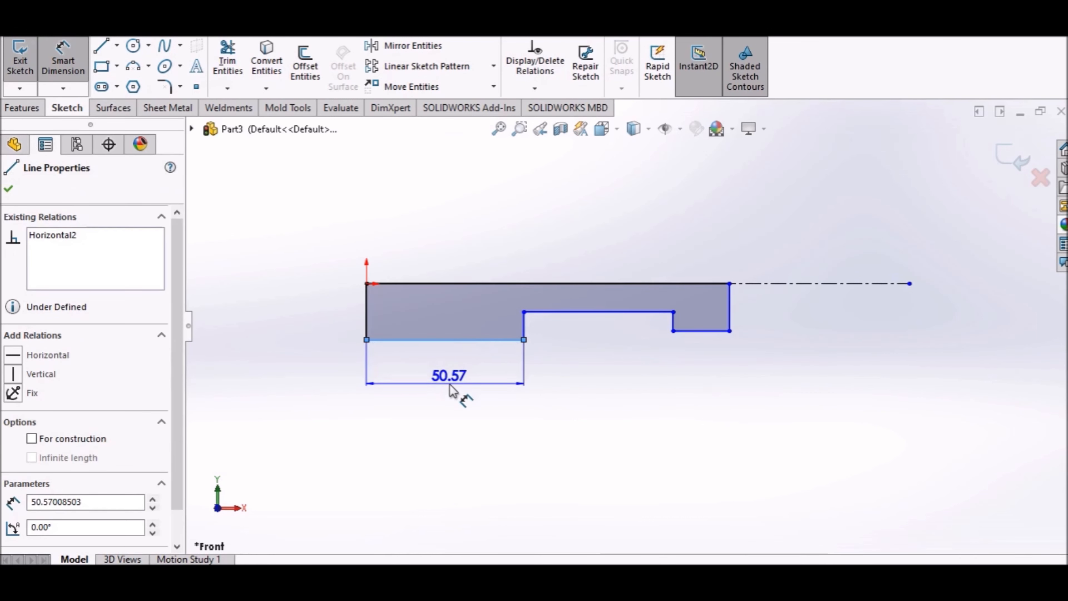
{"action": "left_click", "coordinate": [450, 386]}
{"action": "type", "text": "45"}
{"action": "key", "text": "Return"}
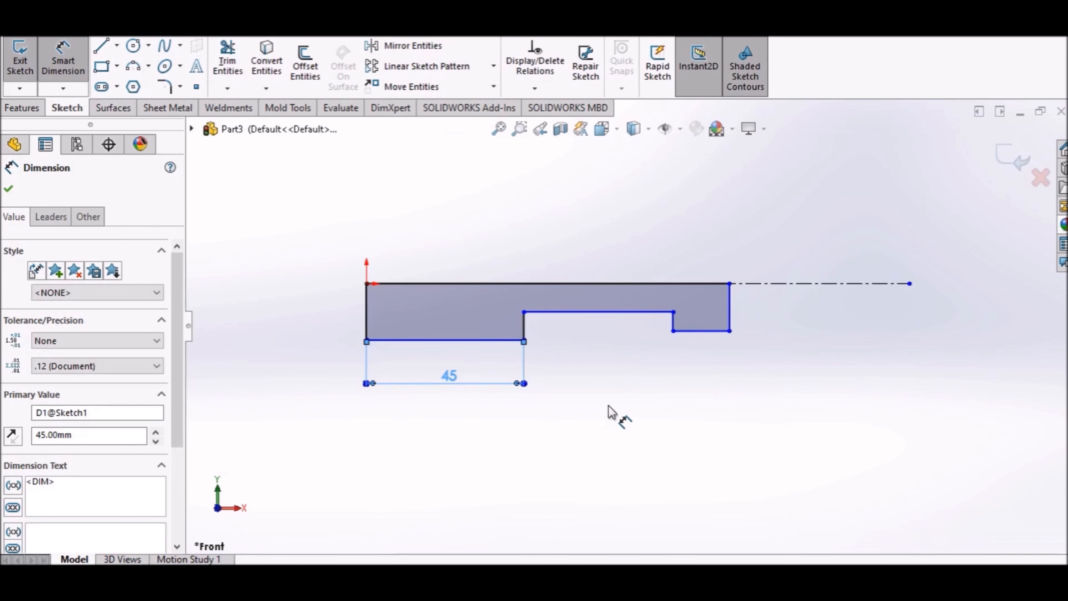
{"action": "left_click", "coordinate": [625, 395]}
Dimension the width of the short flange at the far end as 2 mm.
{"action": "left_click", "coordinate": [704, 338]}
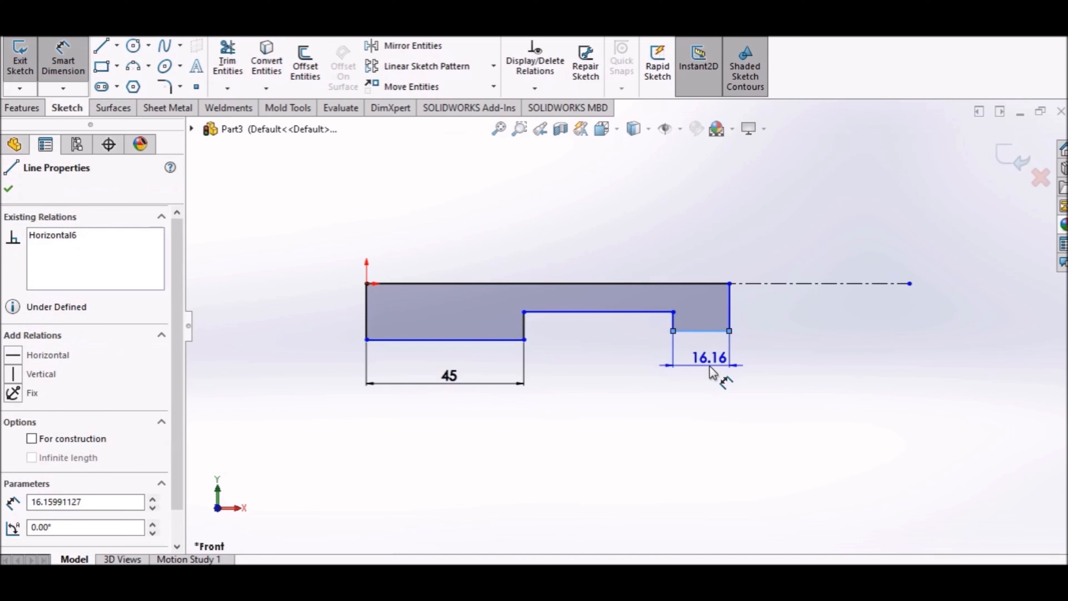
{"action": "left_click", "coordinate": [711, 371]}
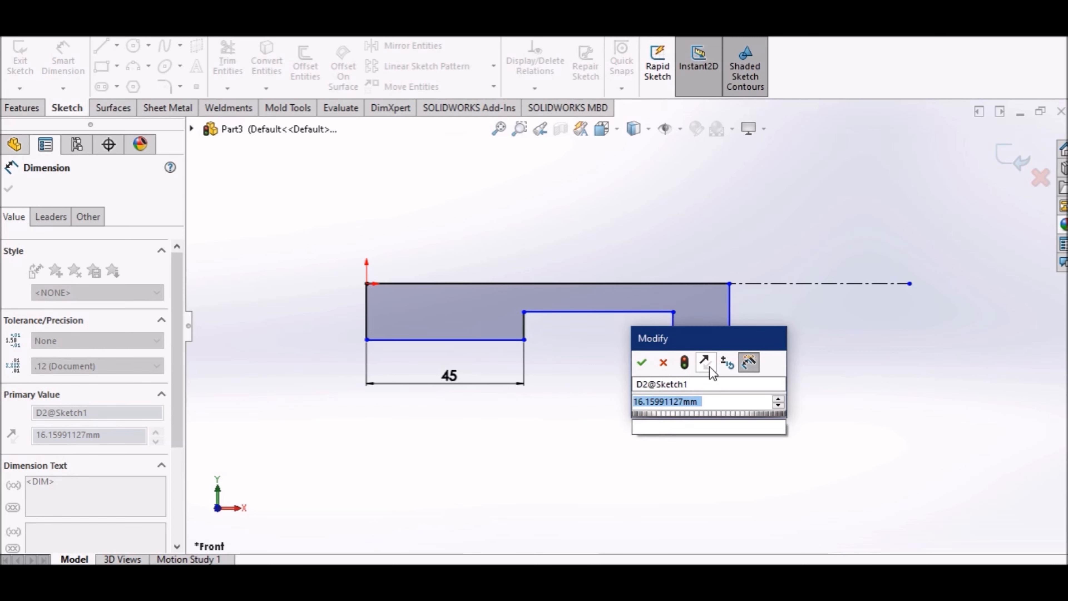
{"action": "type", "text": "2"}
{"action": "key", "text": "Return"}
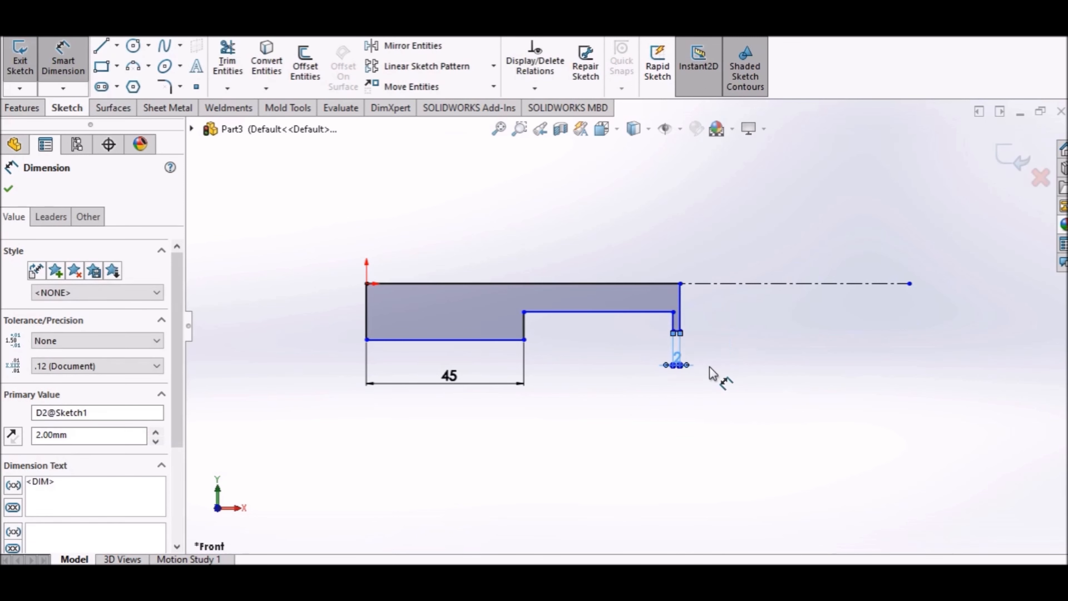
{"action": "left_click", "coordinate": [759, 313]}
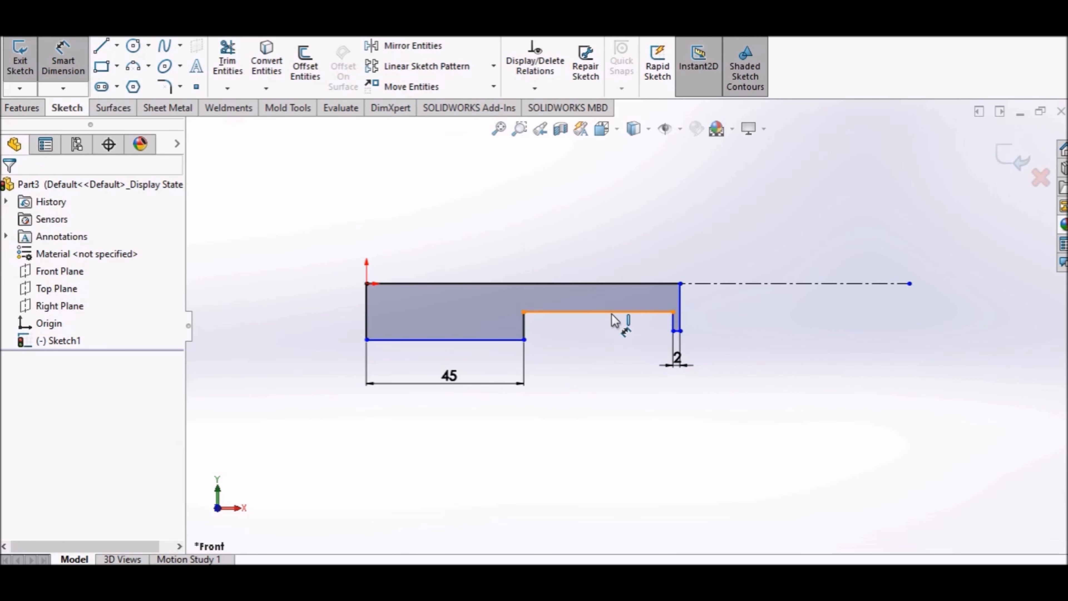
Dimension the recessed horizontal edge between the thick section and the end flange as 162 mm, and leave the dimension tool.
{"action": "left_click", "coordinate": [613, 323]}
{"action": "left_click", "coordinate": [614, 345]}
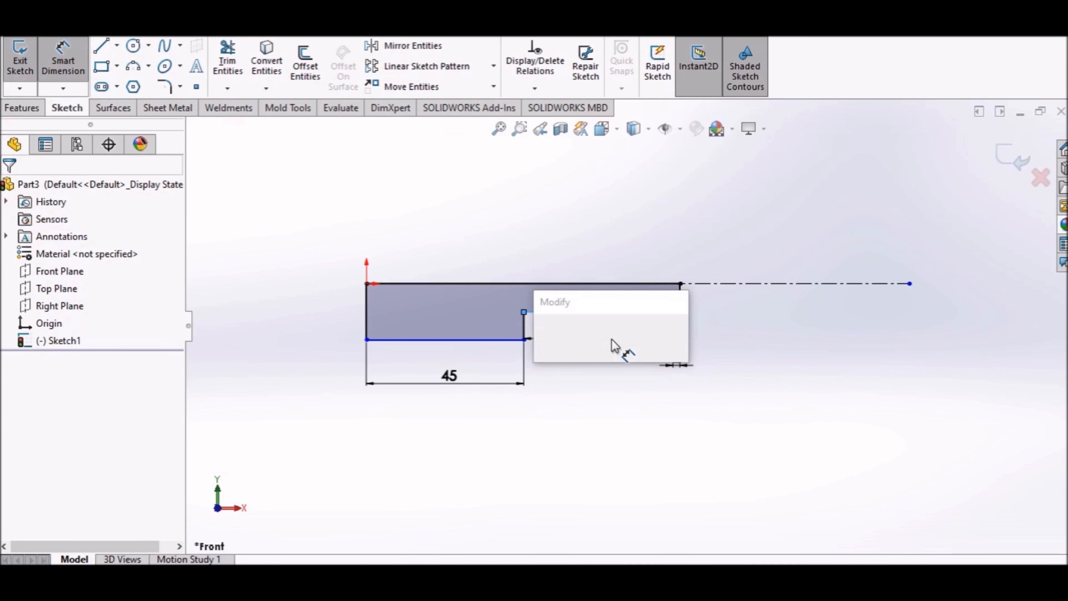
{"action": "type", "text": "162"}
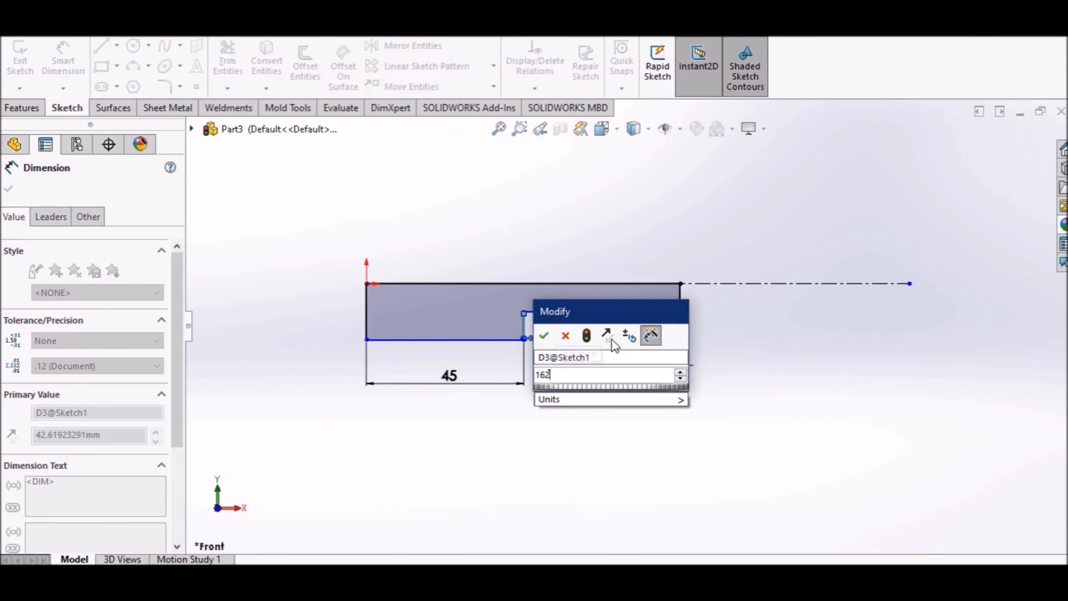
{"action": "key", "text": "Return"}
{"action": "left_click", "coordinate": [754, 402]}
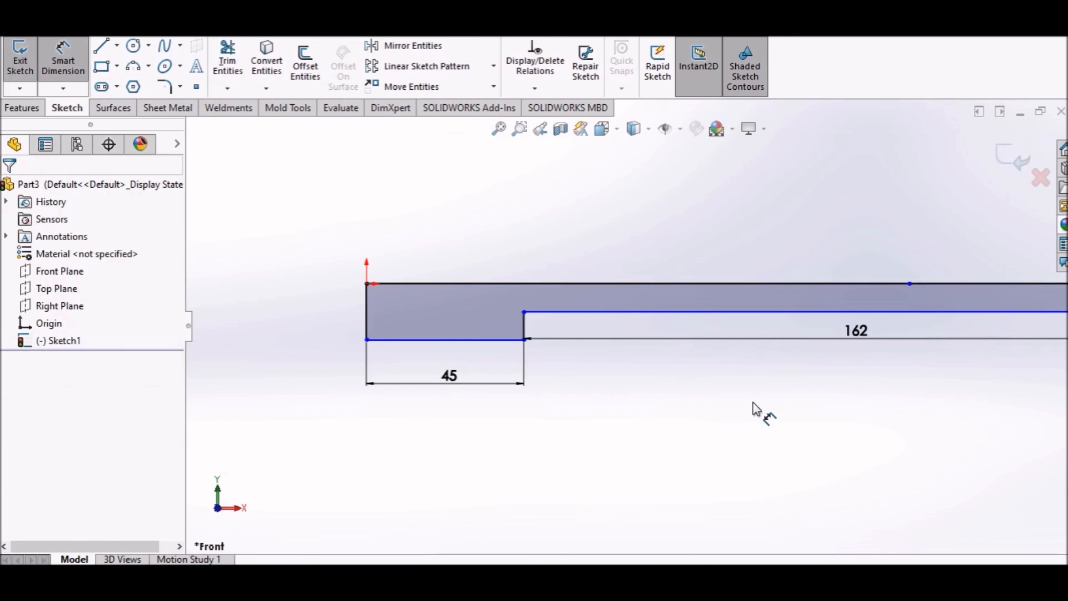
{"action": "scroll", "coordinate": [762, 402], "scroll_direction": "up", "scroll_amount": 4}
{"action": "right_click", "coordinate": [778, 403]}
{"action": "left_click", "coordinate": [791, 443]}
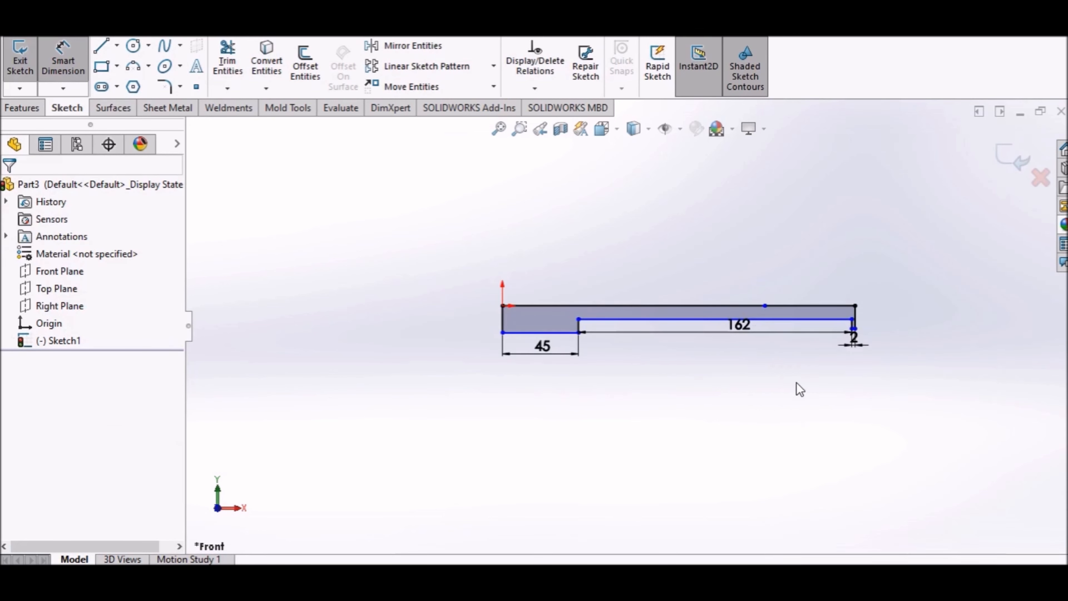
Extend the centerline by moving its free endpoint past the far end of the profile.
{"action": "scroll", "coordinate": [828, 371], "scroll_direction": "down", "scroll_amount": 5}
{"action": "left_click_drag", "start_coordinate": [668, 209], "coordinate": [970, 230]}
{"action": "left_click", "coordinate": [948, 267]}
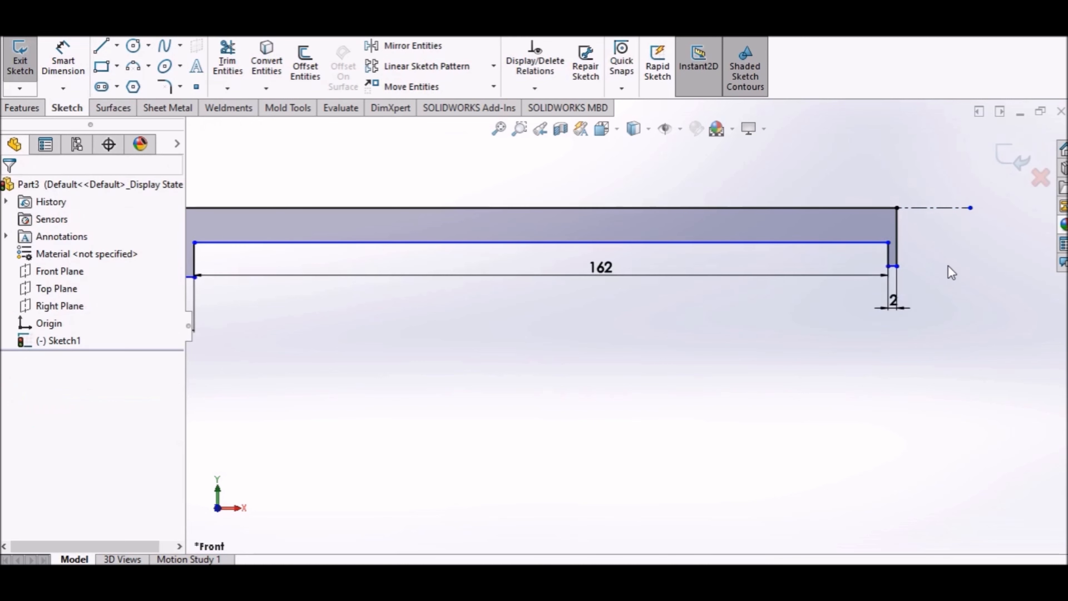
{"action": "scroll", "coordinate": [944, 289], "scroll_direction": "up", "scroll_amount": 3}
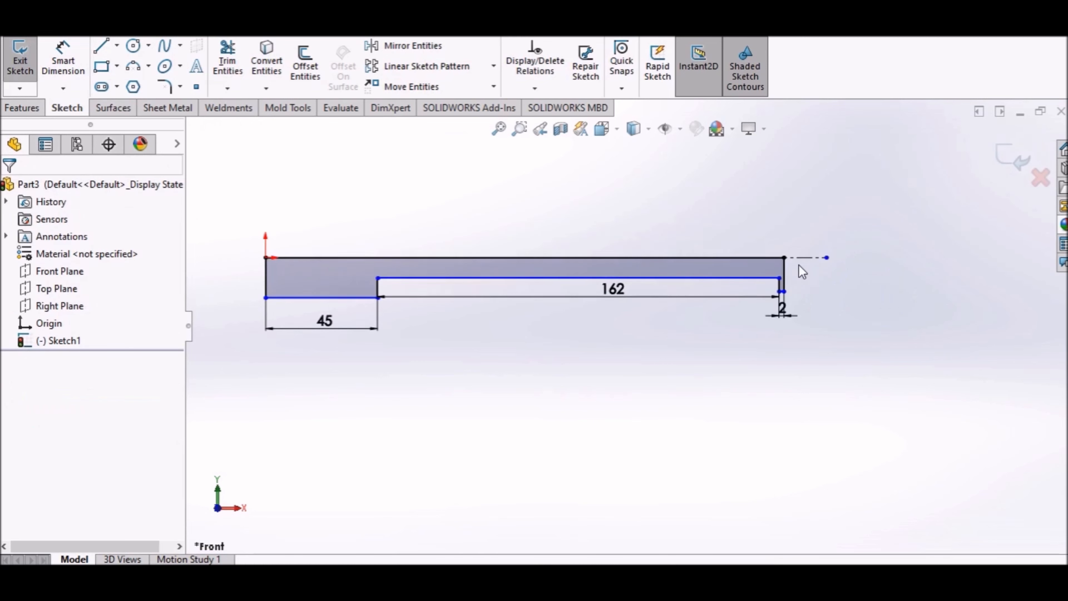
{"action": "left_click", "coordinate": [77, 71]}
{"action": "left_click", "coordinate": [296, 299]}
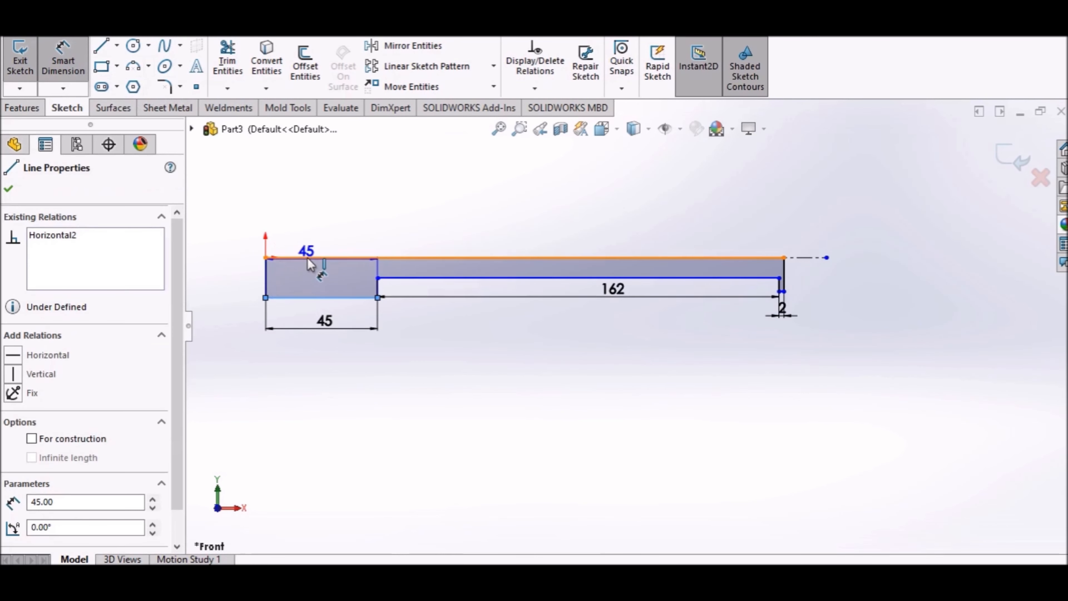
{"action": "left_click", "coordinate": [272, 258]}
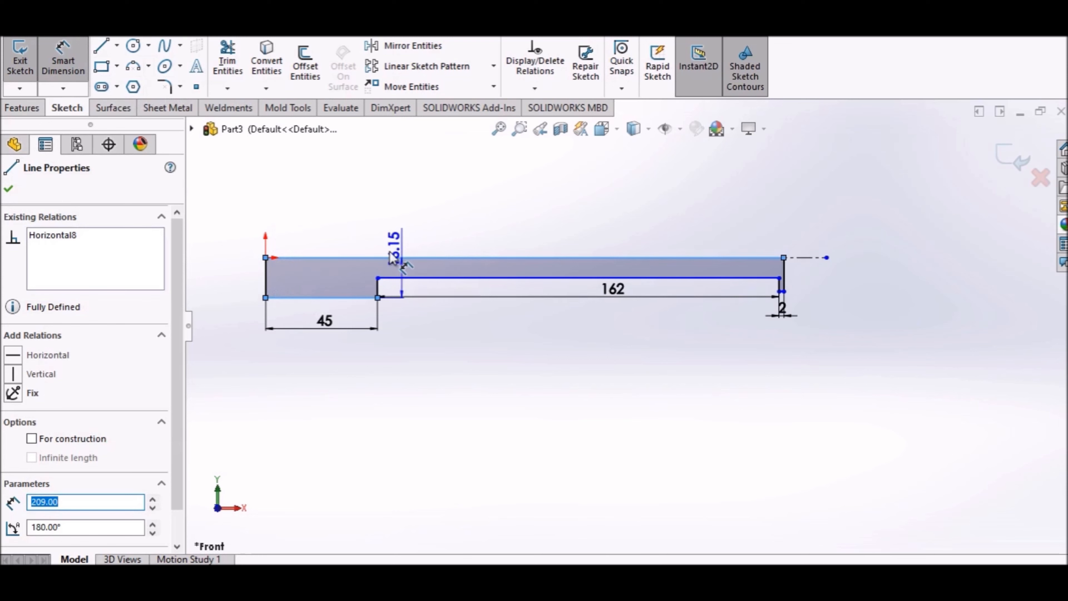
{"action": "key", "text": "Escape"}
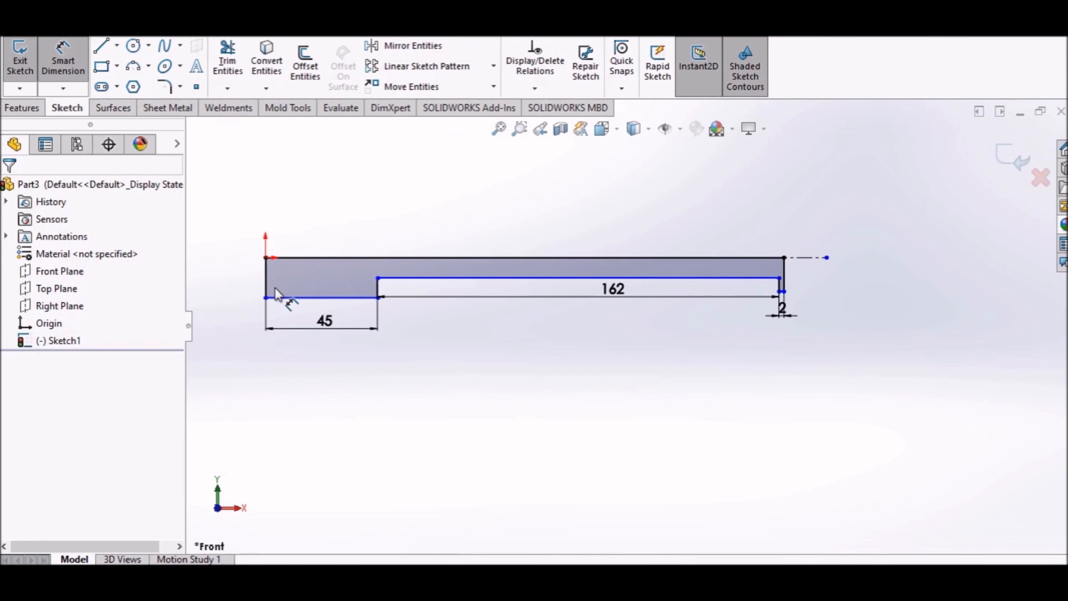
{"action": "key", "text": "Escape"}
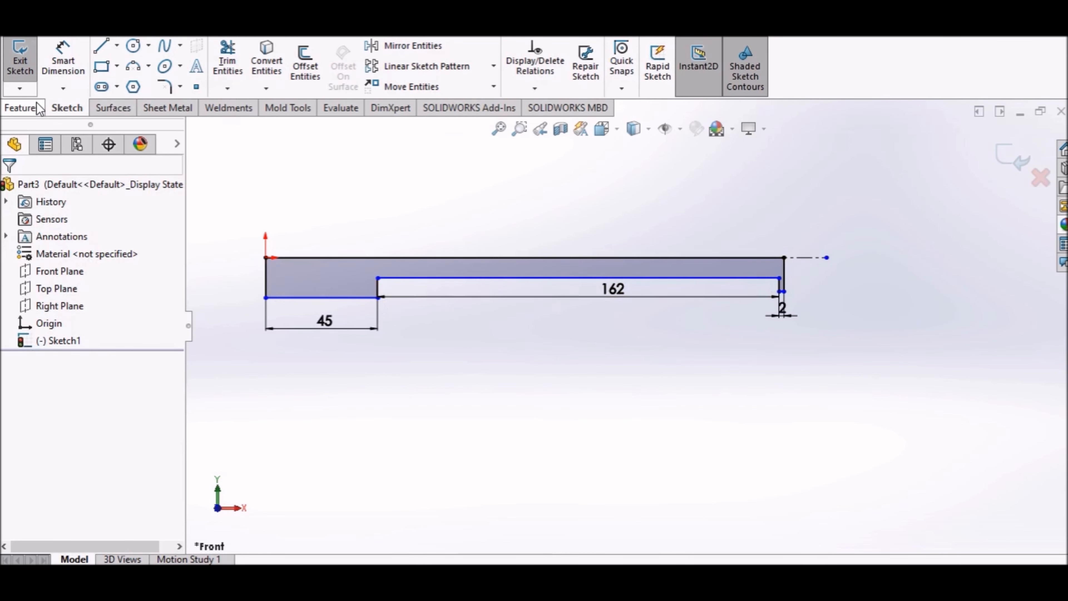
Add a diameter dimension of 20 mm between the lower edge of the thick section and the centerline.
{"action": "left_click", "coordinate": [63, 63]}
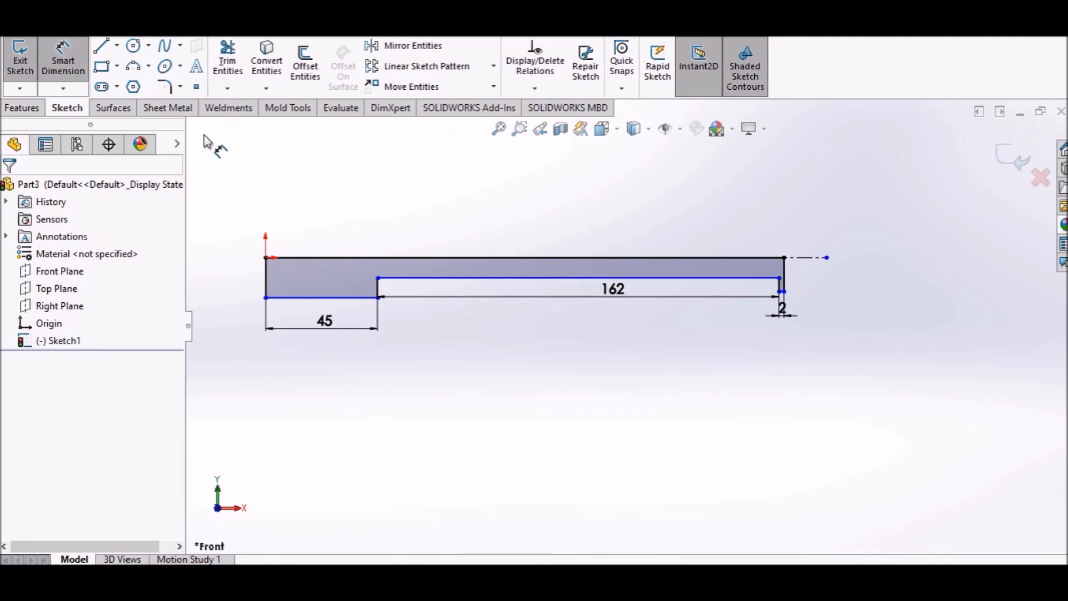
{"action": "left_click", "coordinate": [322, 302]}
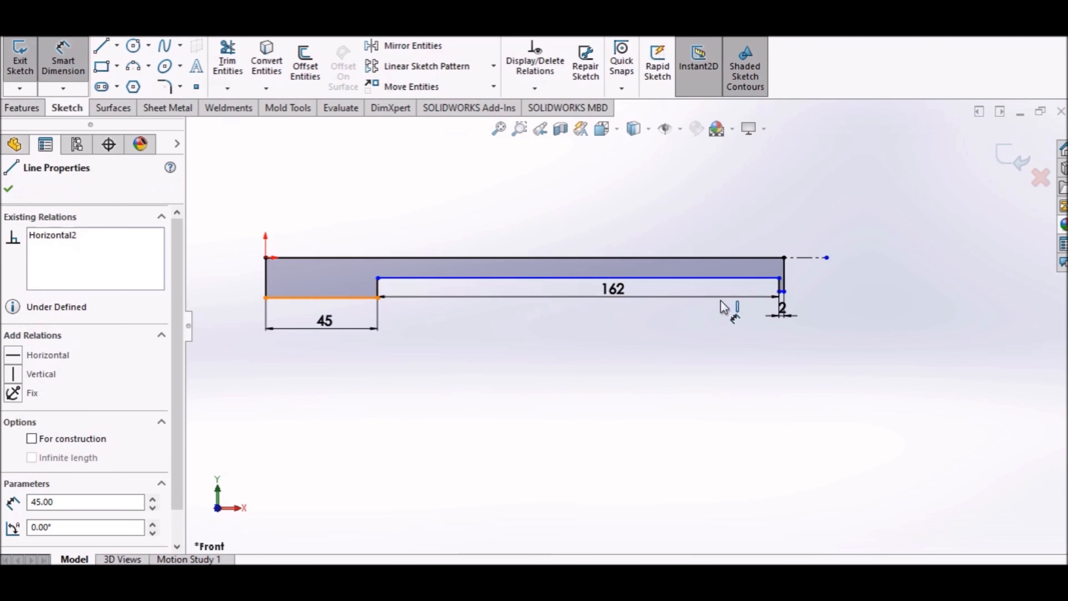
{"action": "left_click", "coordinate": [817, 261]}
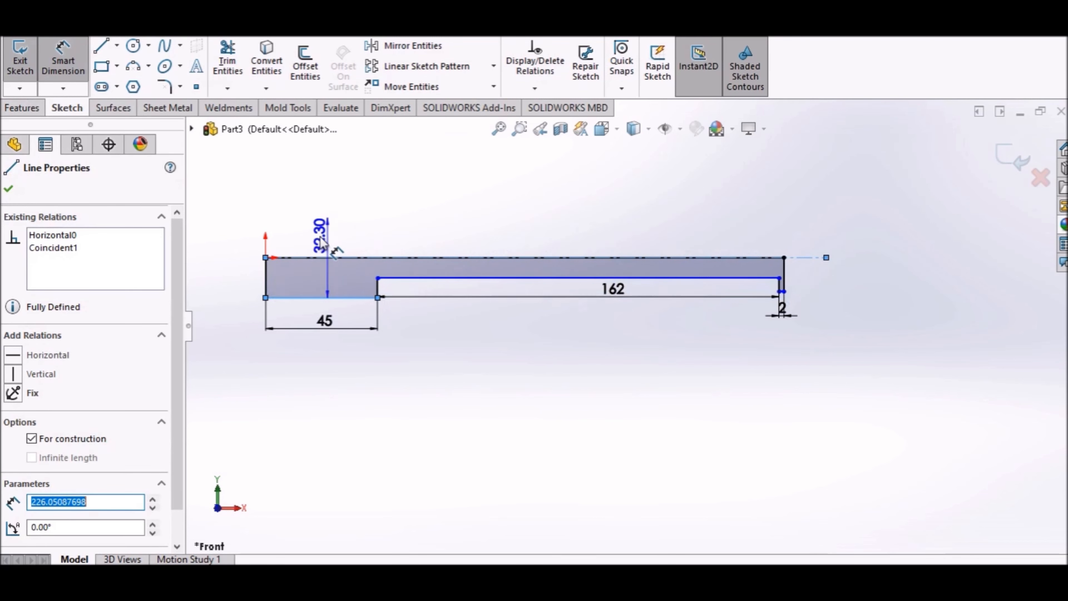
{"action": "left_click", "coordinate": [244, 248]}
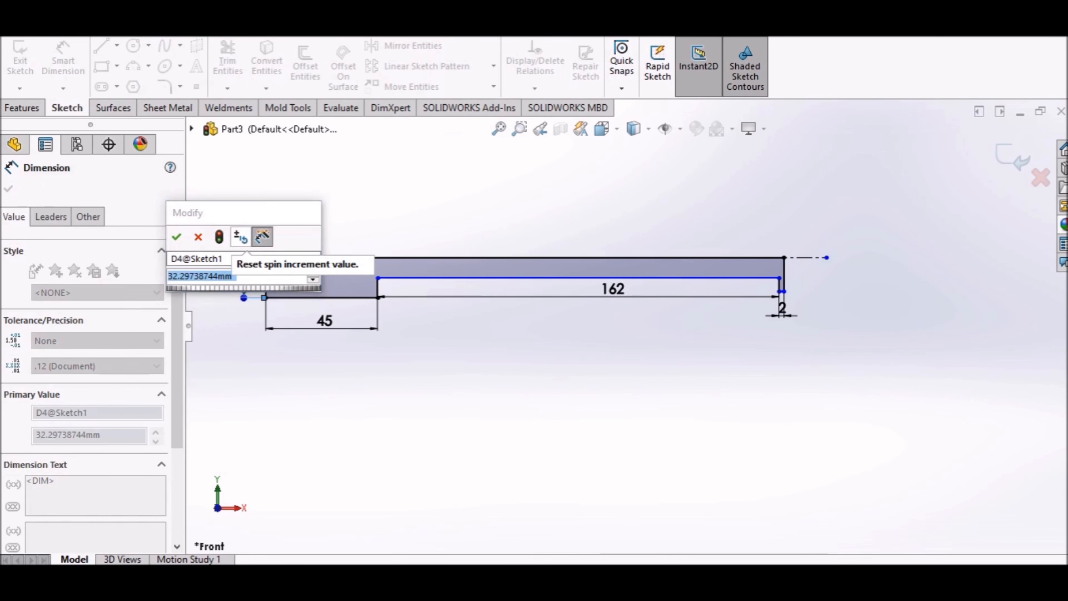
{"action": "type", "text": "20"}
{"action": "key", "text": "Return"}
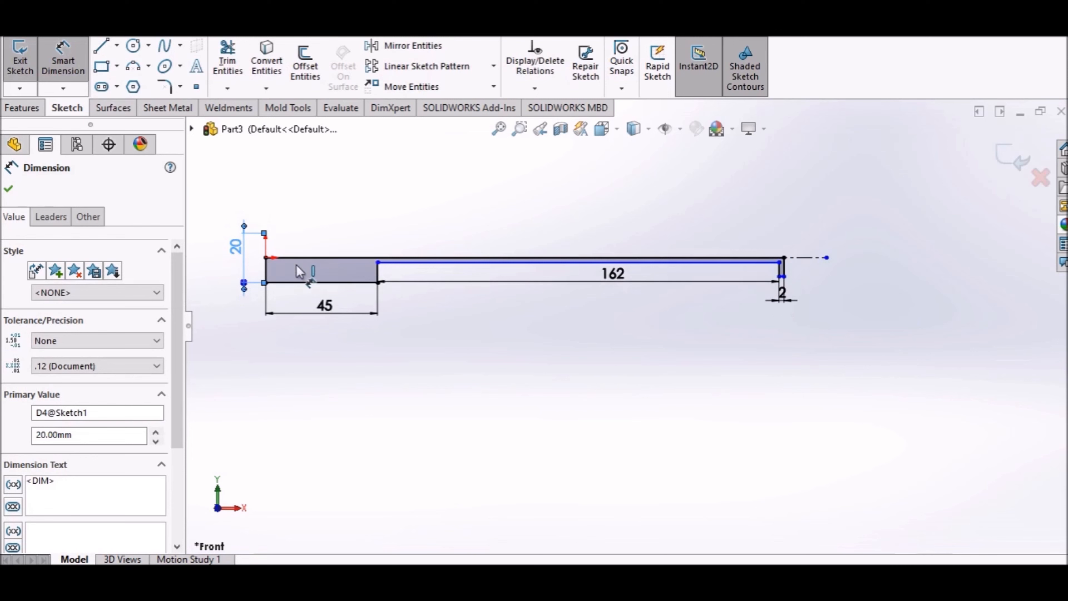
{"action": "left_click", "coordinate": [384, 366]}
Add a diameter dimension of 8 mm between the long recessed edge and the centerline.
{"action": "scroll", "coordinate": [366, 270], "scroll_direction": "down", "scroll_amount": 3}
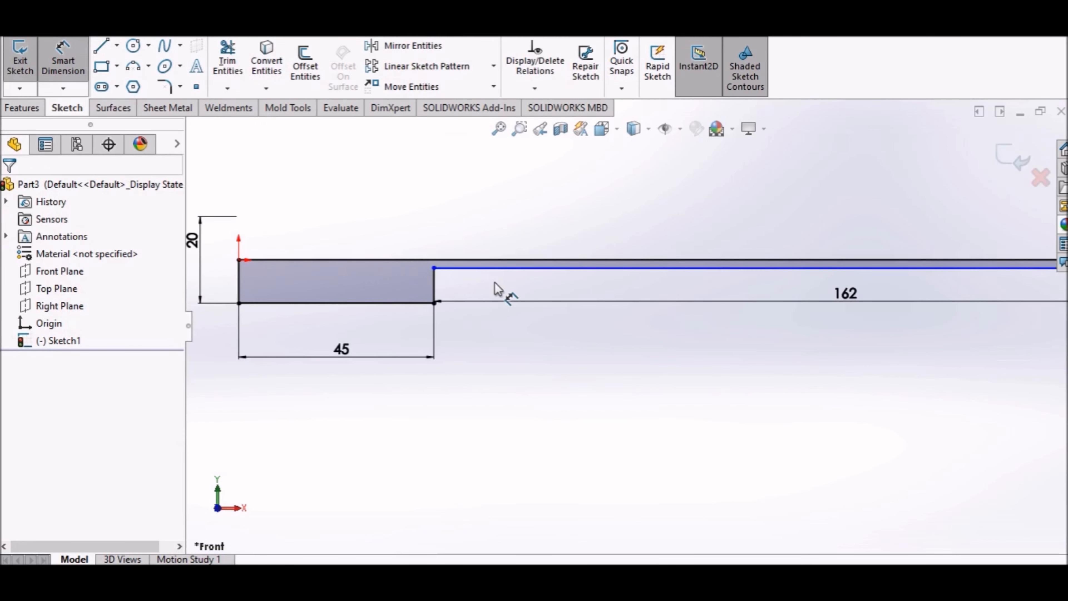
{"action": "left_click", "coordinate": [494, 266]}
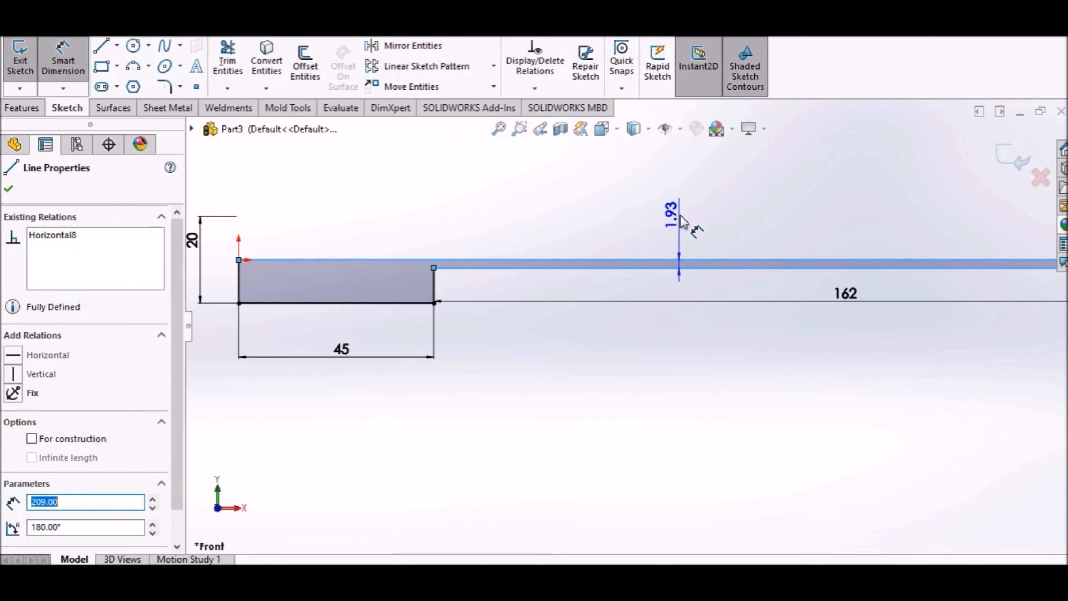
{"action": "key", "text": "Escape"}
{"action": "scroll", "coordinate": [935, 286], "scroll_direction": "up", "scroll_amount": 2}
{"action": "scroll", "coordinate": [947, 301], "scroll_direction": "down", "scroll_amount": 3}
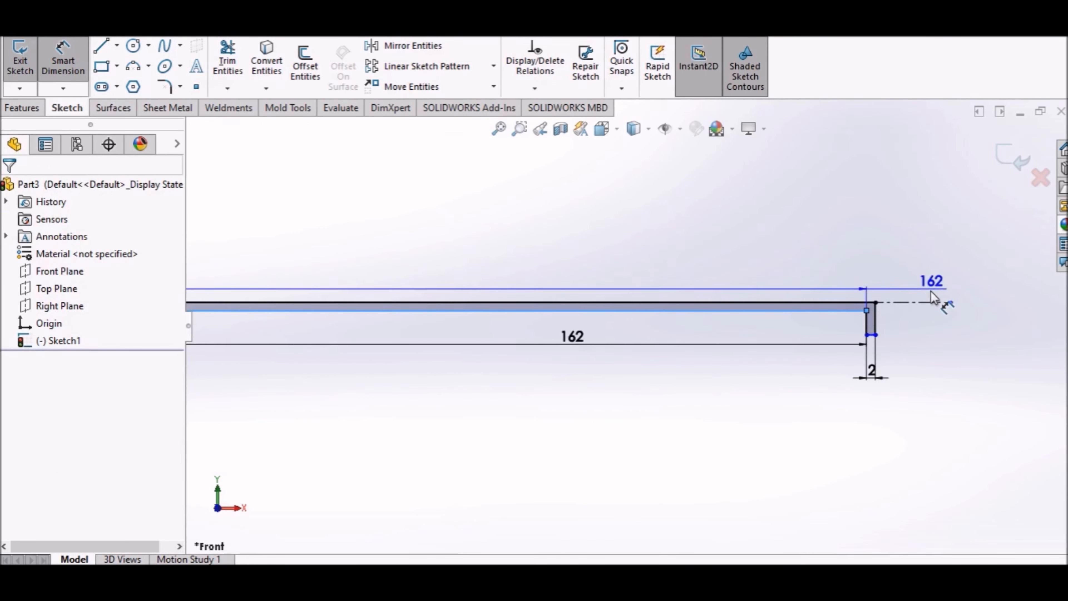
{"action": "left_click", "coordinate": [917, 307]}
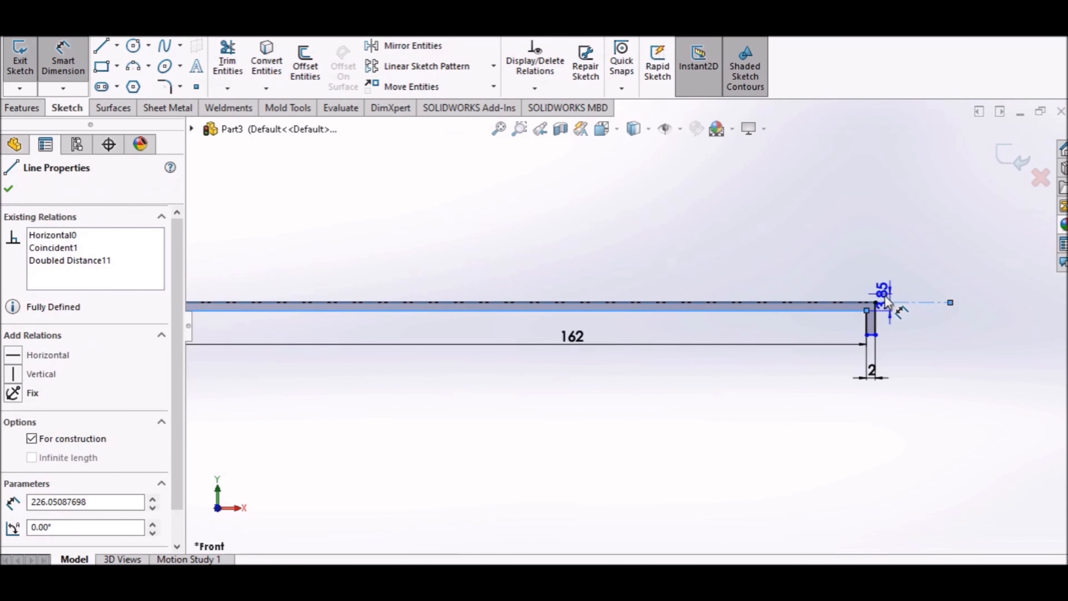
{"action": "left_click", "coordinate": [525, 274]}
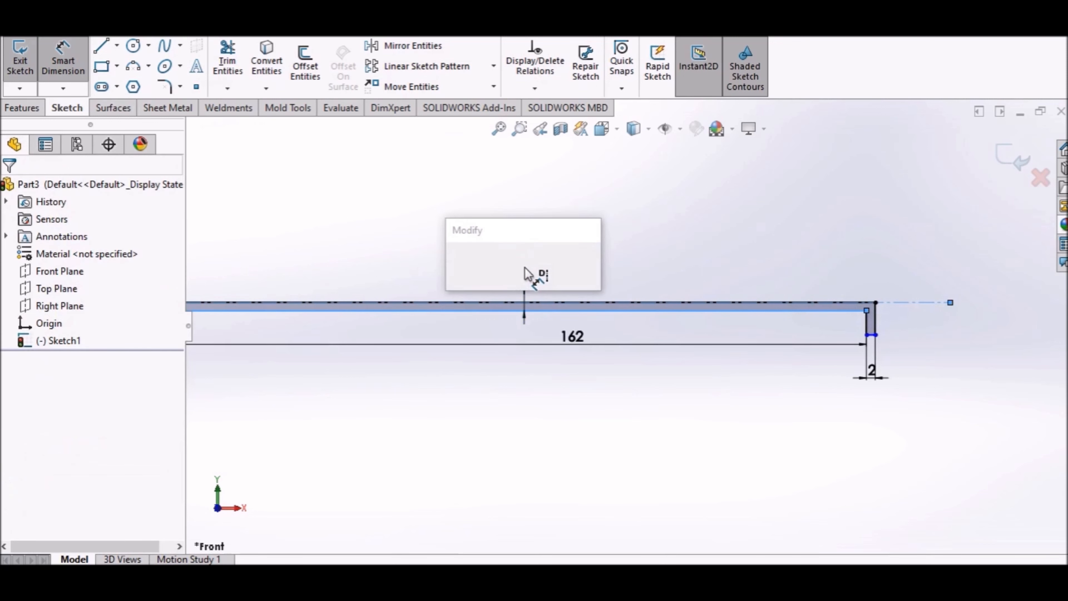
{"action": "type", "text": "8"}
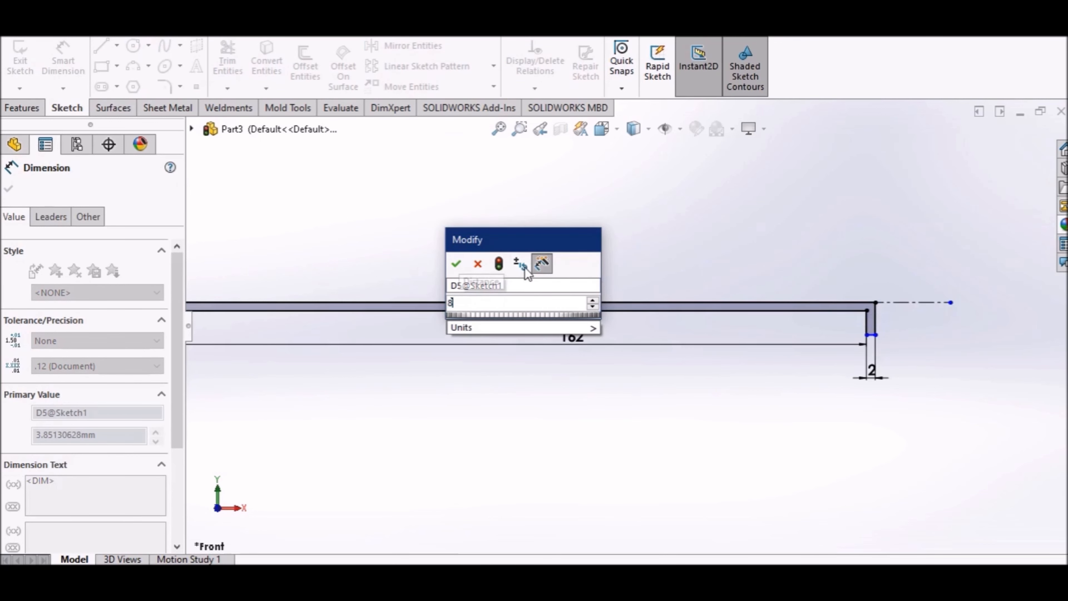
{"action": "key", "text": "Return"}
{"action": "left_click", "coordinate": [685, 246]}
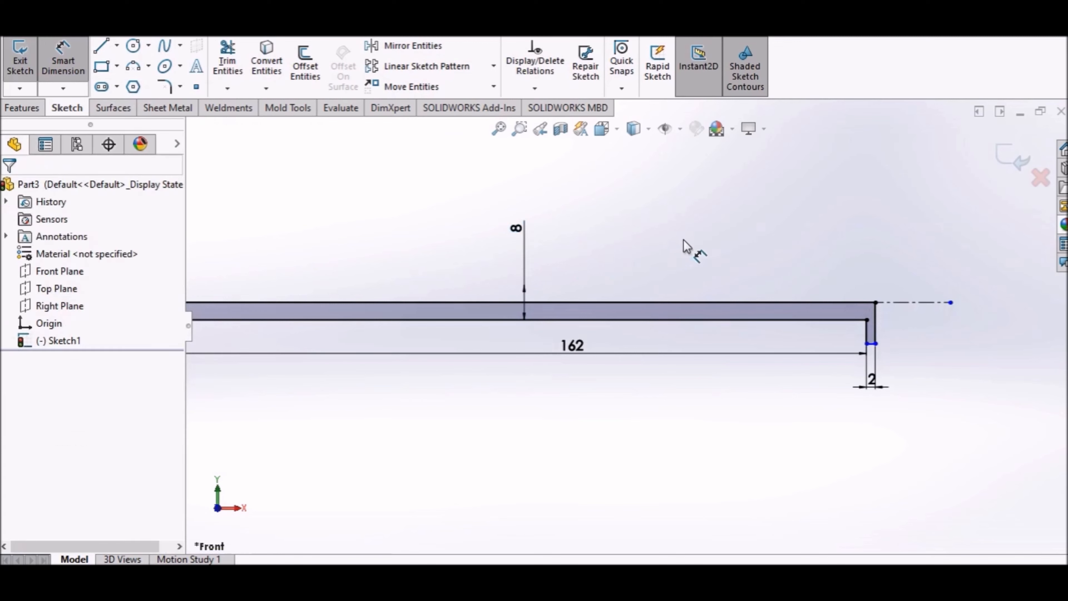
Dimension the end flange's step height above the recessed edge as 2 mm, and leave the dimension tool.
{"action": "scroll", "coordinate": [877, 382], "scroll_direction": "down", "scroll_amount": 5}
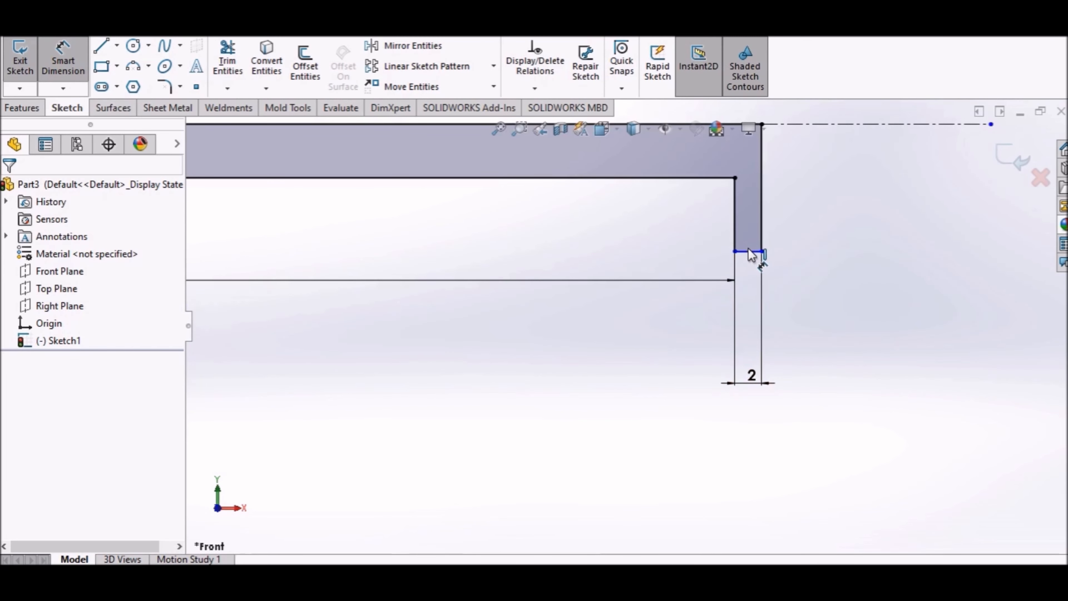
{"action": "left_click", "coordinate": [750, 252]}
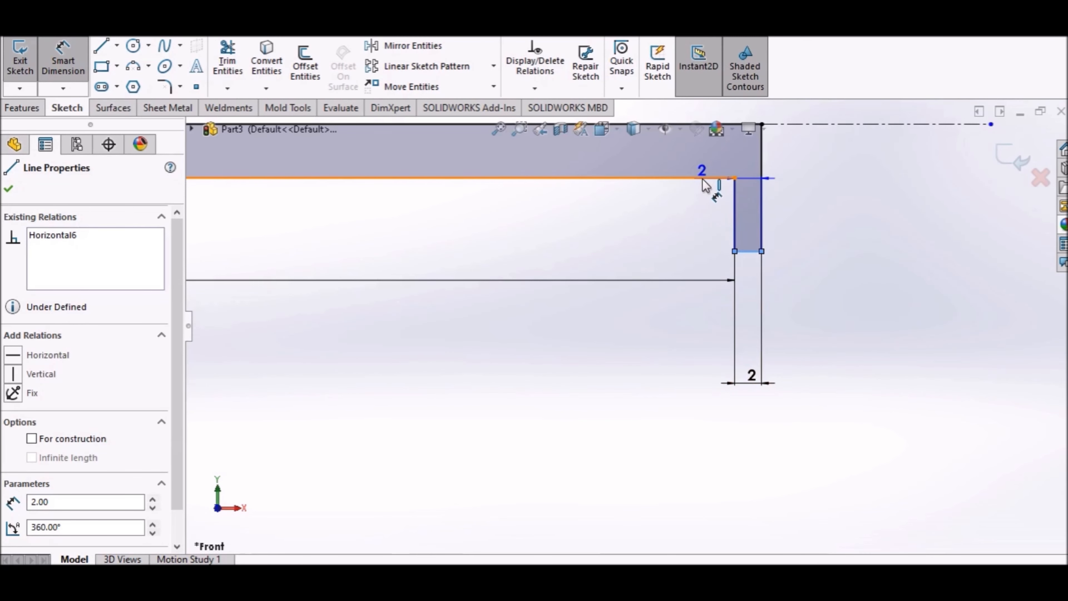
{"action": "left_click", "coordinate": [710, 178]}
{"action": "left_click", "coordinate": [698, 202]}
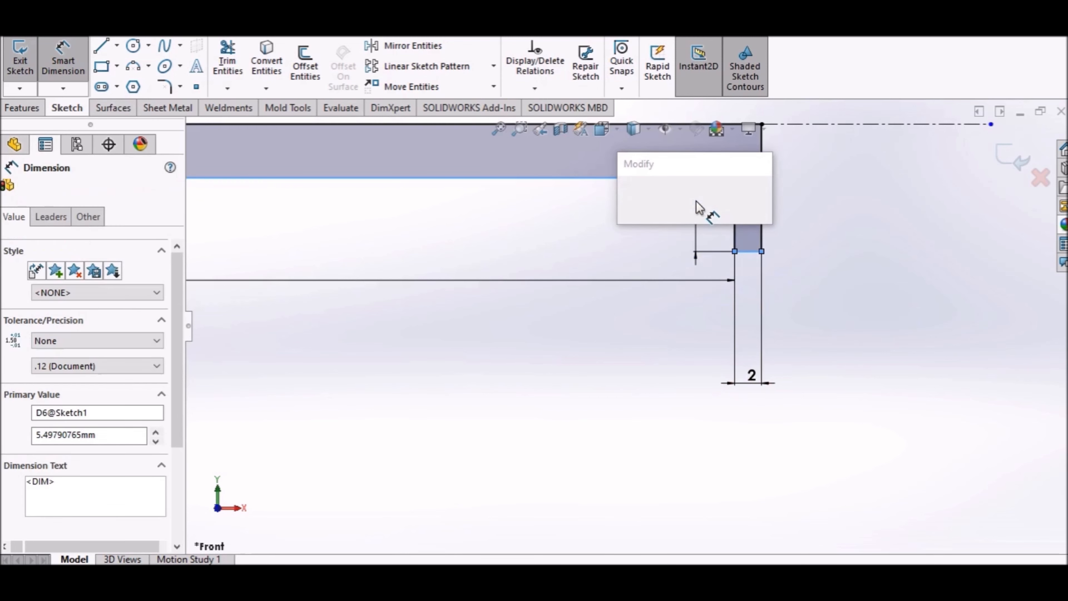
{"action": "type", "text": "2"}
{"action": "key", "text": "Return"}
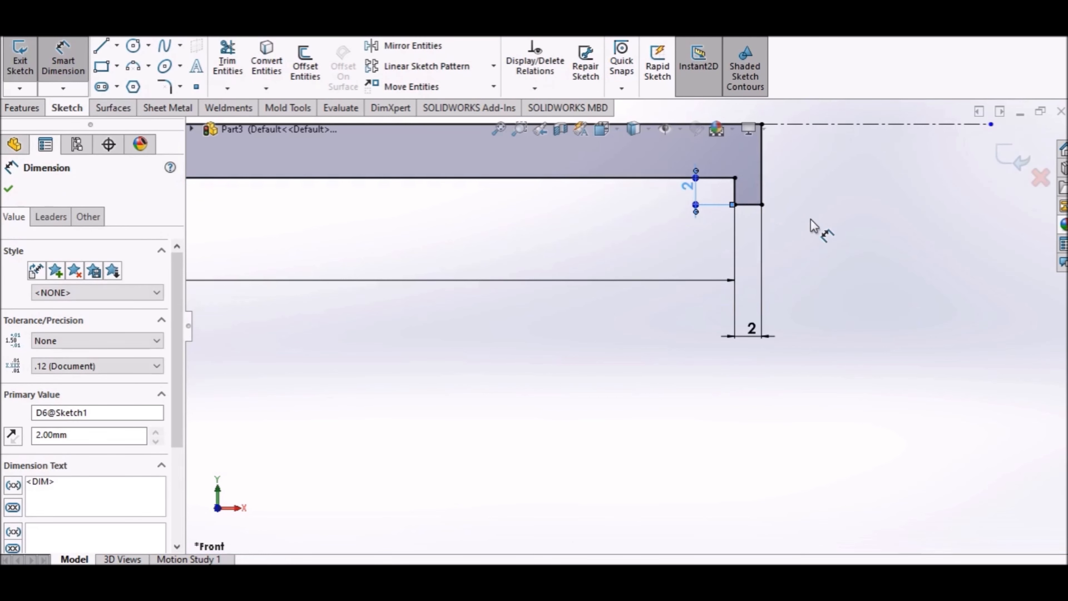
{"action": "scroll", "coordinate": [827, 227], "scroll_direction": "up", "scroll_amount": 5}
{"action": "right_click", "coordinate": [659, 198]}
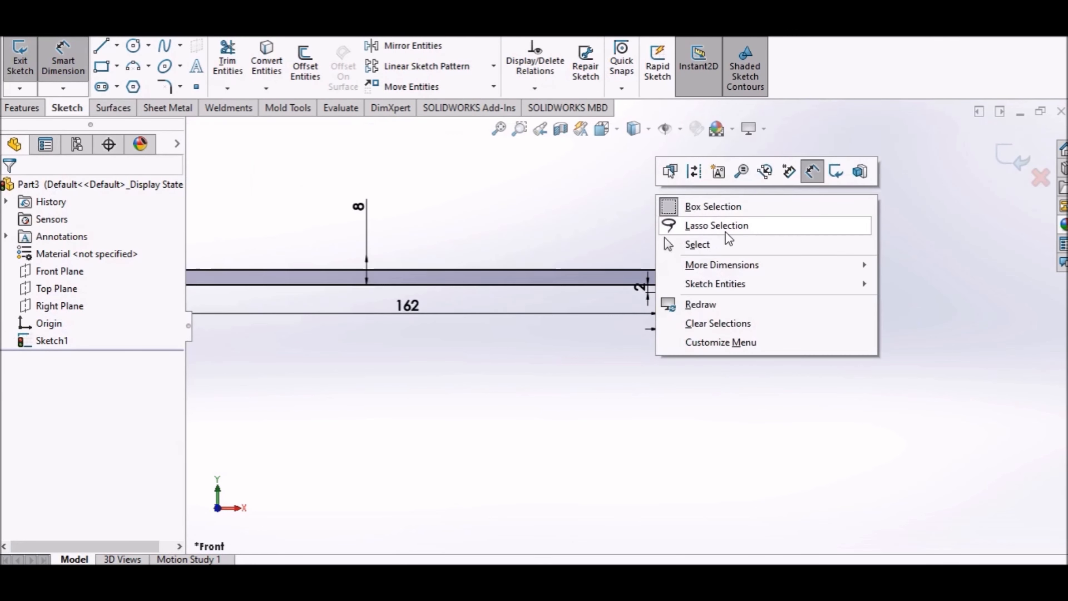
{"action": "left_click", "coordinate": [731, 252]}
Revolve the stepped half-profile 360 degrees about the centerline into a solid.
{"action": "scroll", "coordinate": [520, 210], "scroll_direction": "up", "scroll_amount": 4}
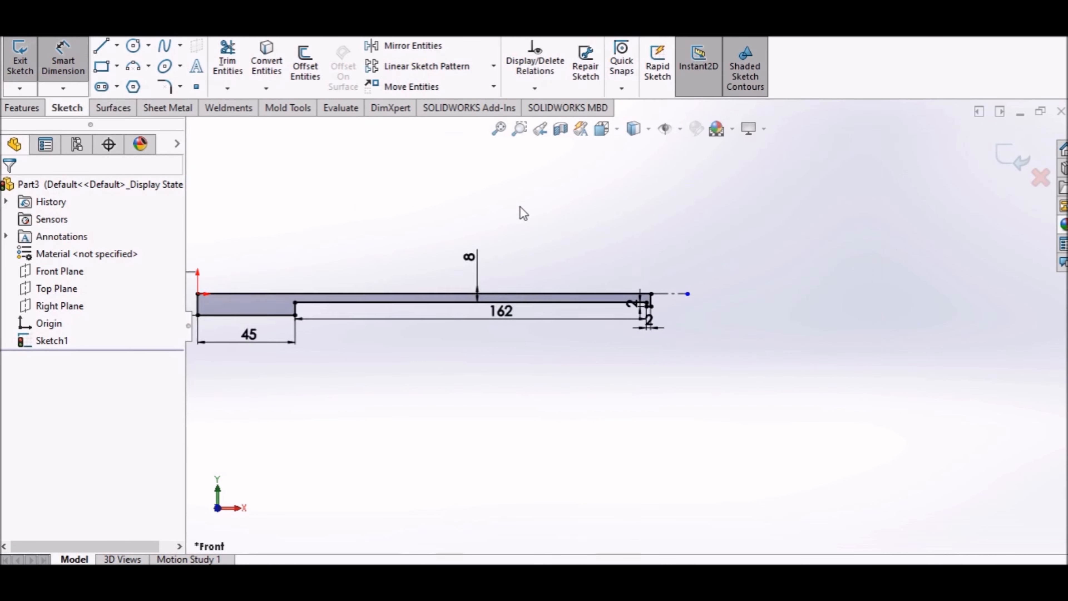
{"action": "left_click", "coordinate": [45, 111]}
{"action": "left_click", "coordinate": [84, 75]}
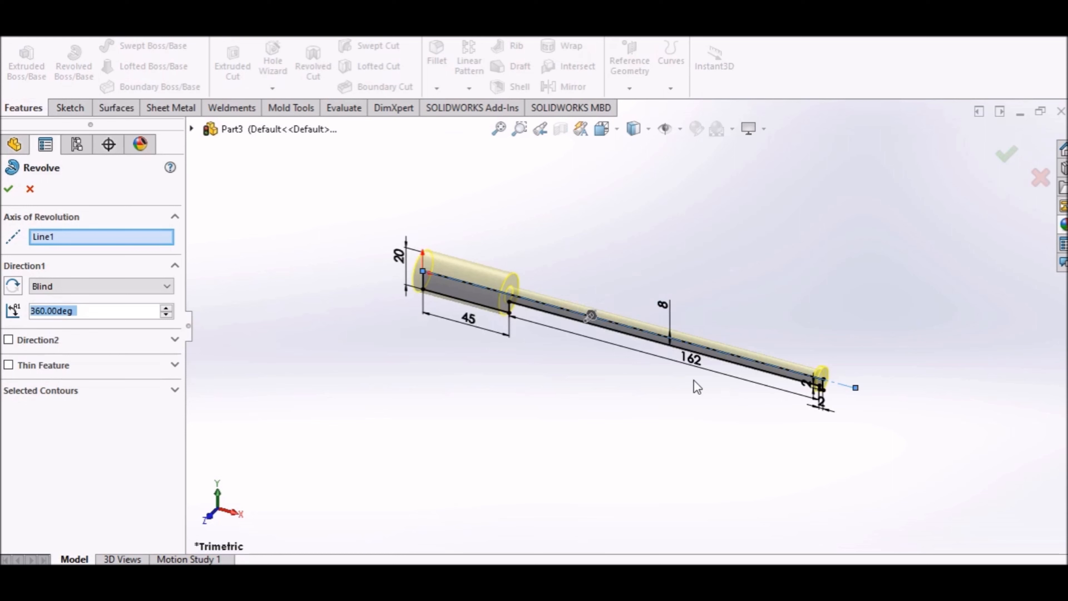
{"action": "left_click", "coordinate": [9, 189]}
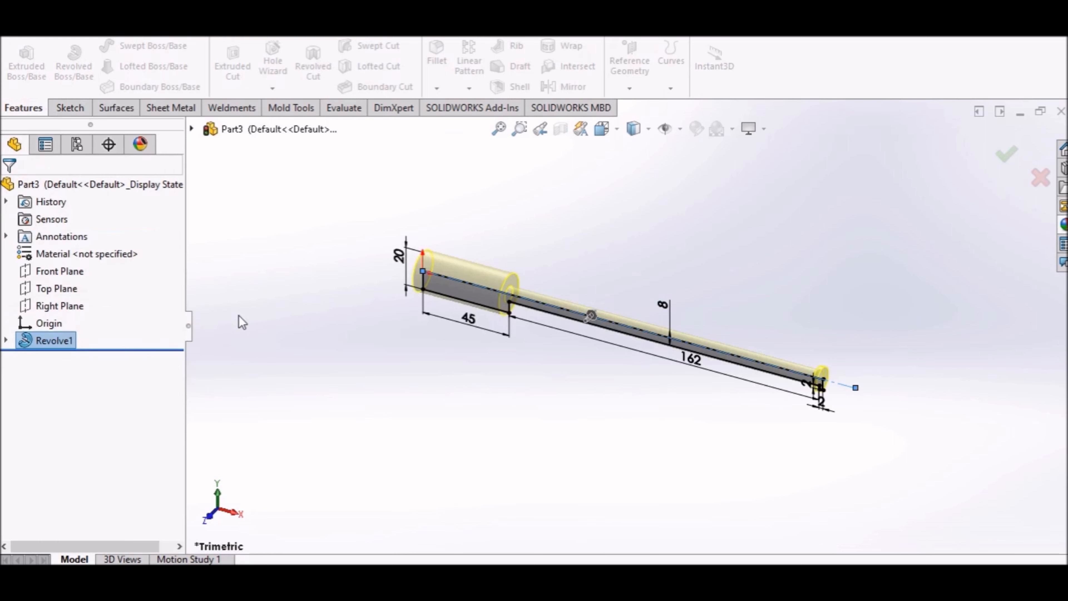
Start a new sketch on the Top Plane for the flanged end of the revolved part.
{"action": "middle_click_drag", "start_coordinate": [600, 402], "coordinate": [566, 239]}
{"action": "left_click", "coordinate": [605, 128]}
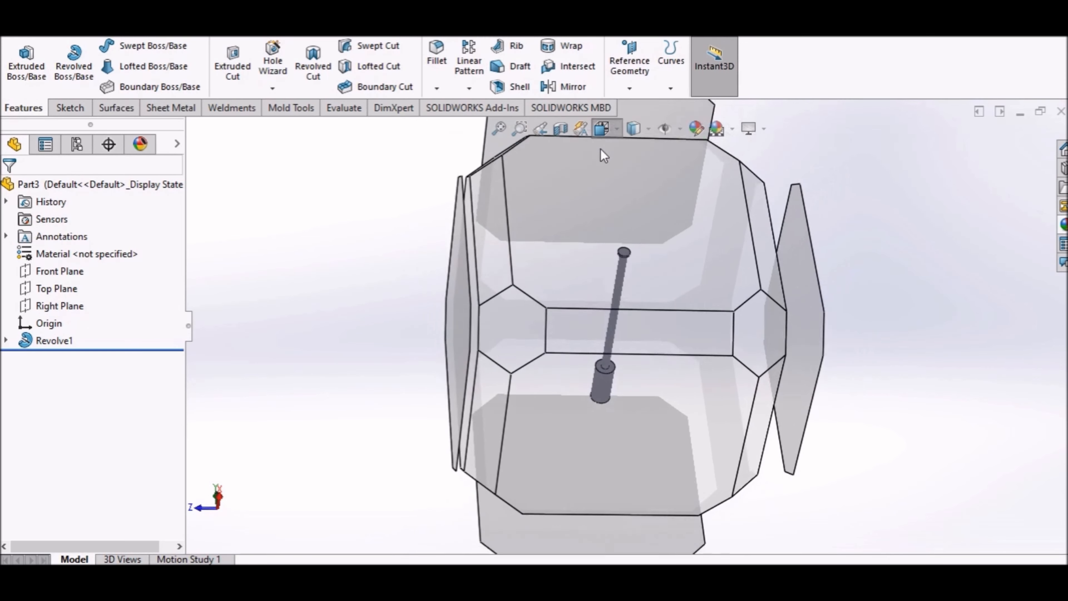
{"action": "left_click", "coordinate": [629, 372]}
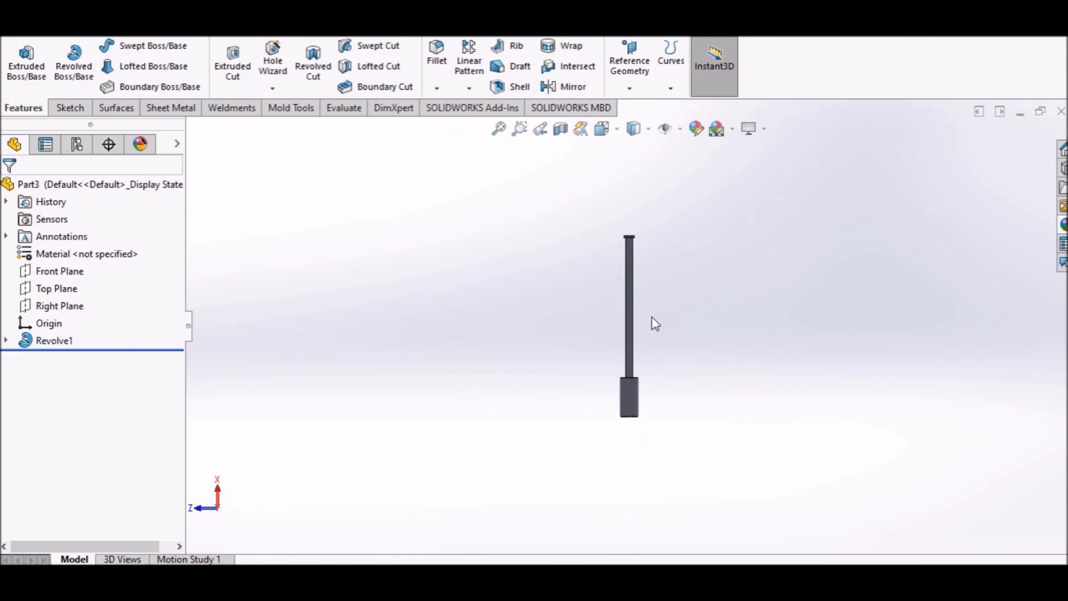
{"action": "scroll", "coordinate": [636, 238], "scroll_direction": "down", "scroll_amount": 4}
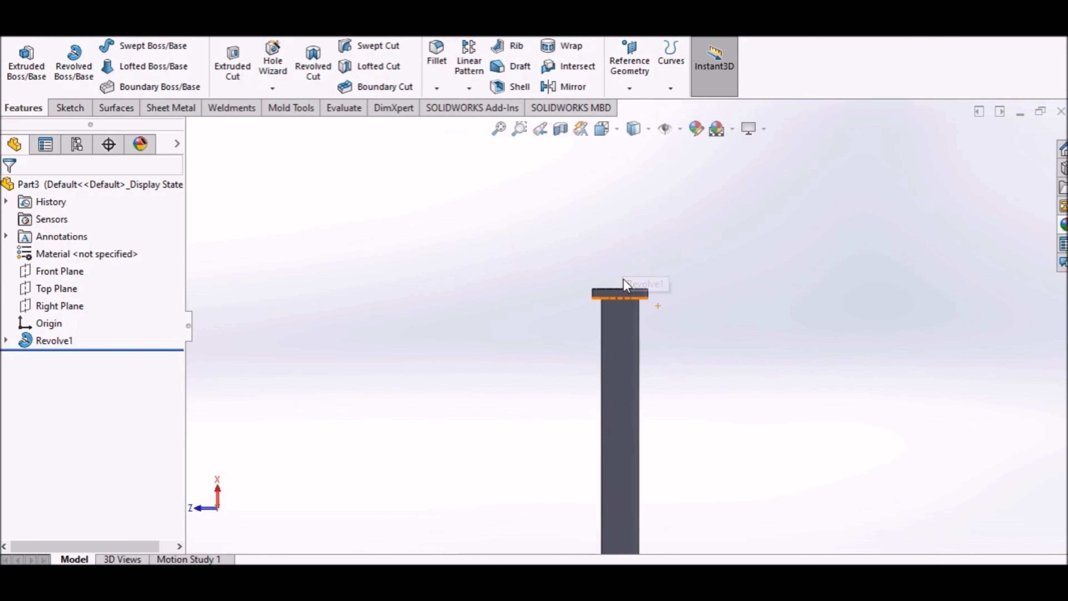
{"action": "left_click", "coordinate": [41, 283]}
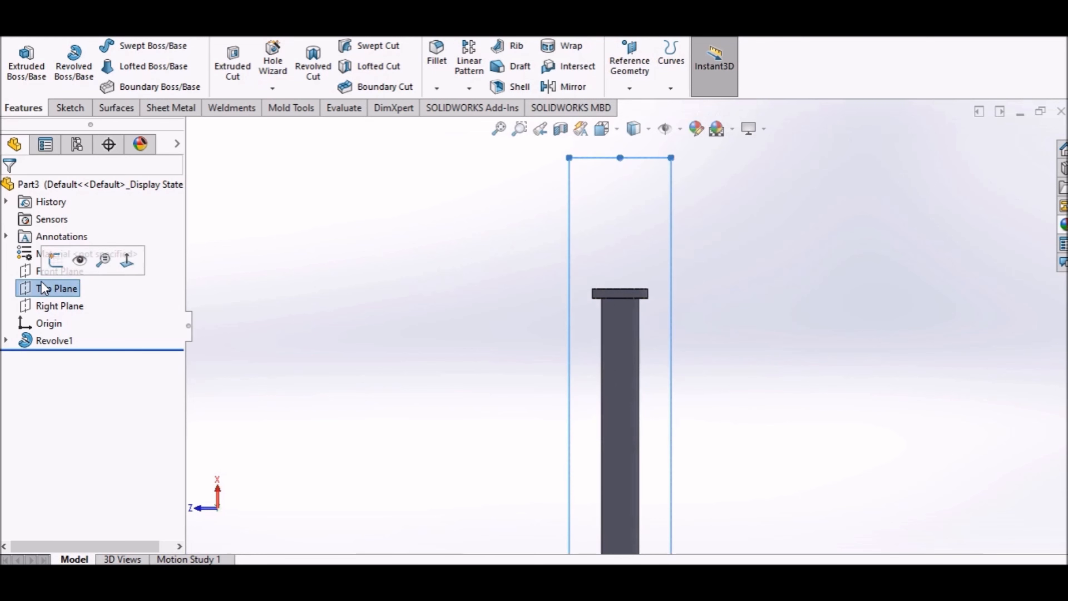
{"action": "left_click", "coordinate": [53, 258]}
{"action": "left_click", "coordinate": [394, 247]}
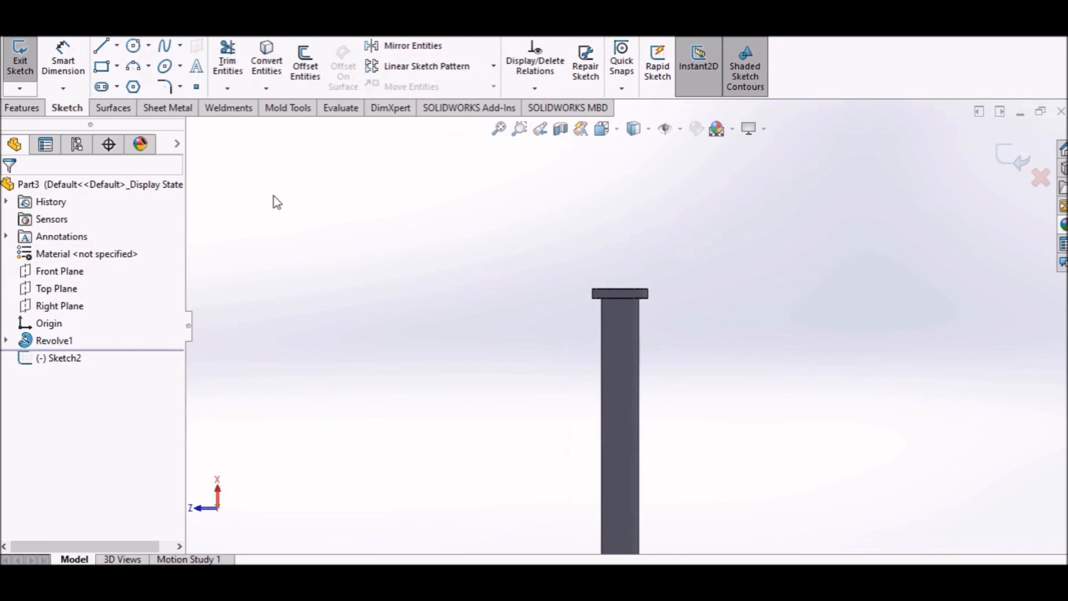
Sketch a centerline about 7.8 mm long straight outward from the midpoint of the flange's end edge.
{"action": "left_click", "coordinate": [117, 46]}
{"action": "left_click", "coordinate": [126, 83]}
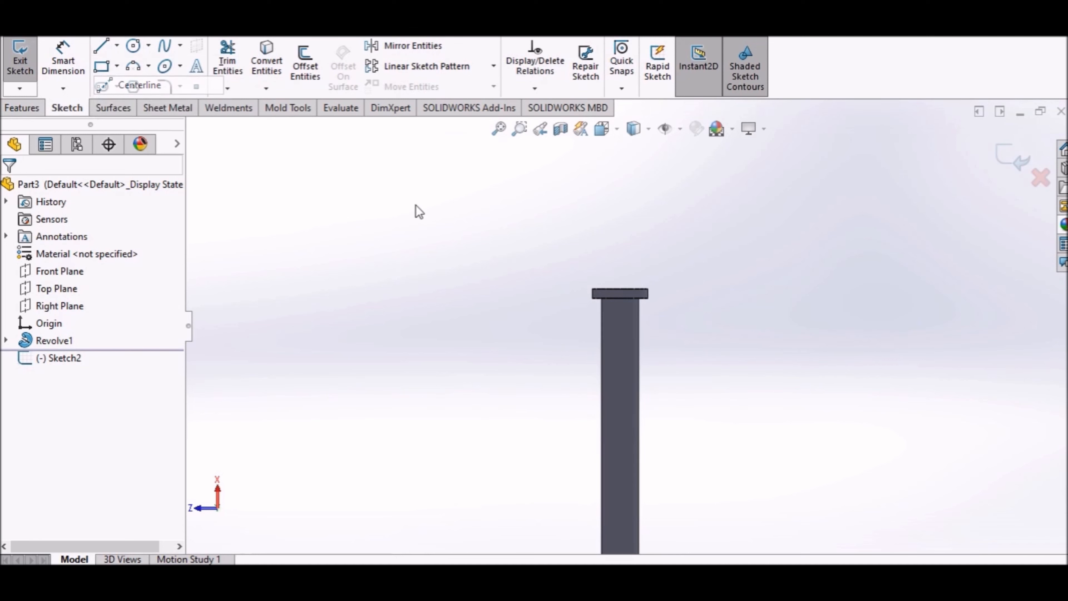
{"action": "scroll", "coordinate": [592, 274], "scroll_direction": "down", "scroll_amount": 2}
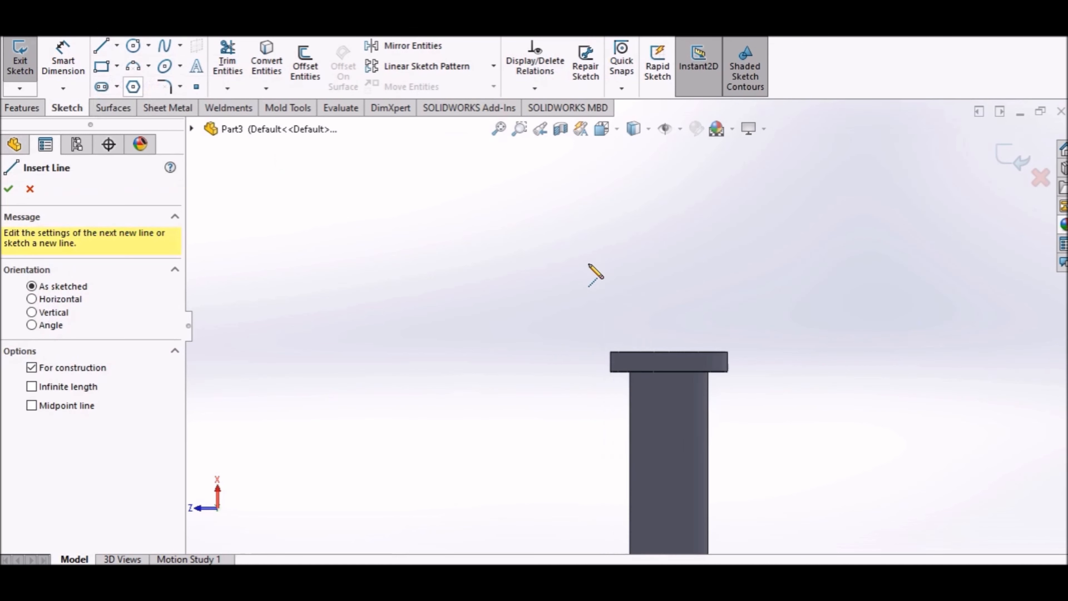
{"action": "left_click", "coordinate": [669, 351]}
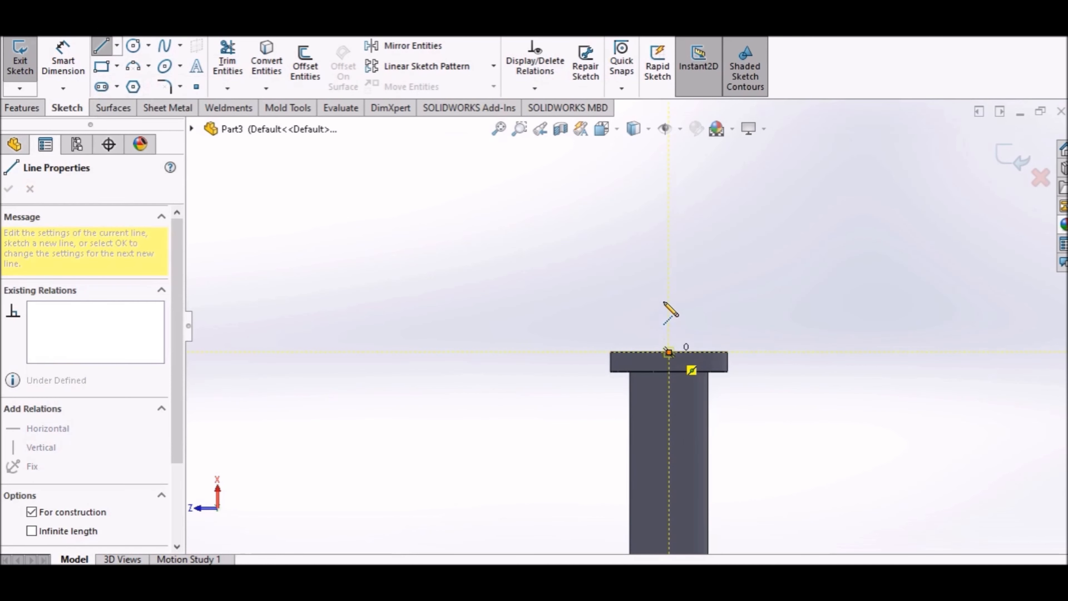
{"action": "left_click", "coordinate": [669, 275]}
{"action": "right_click", "coordinate": [603, 245]}
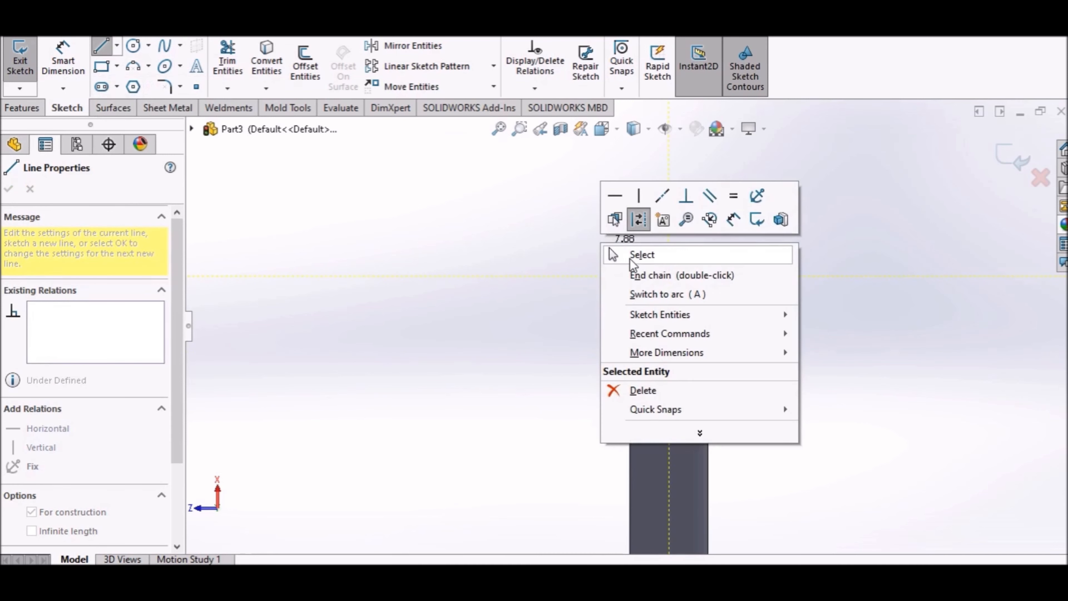
{"action": "left_click", "coordinate": [632, 255]}
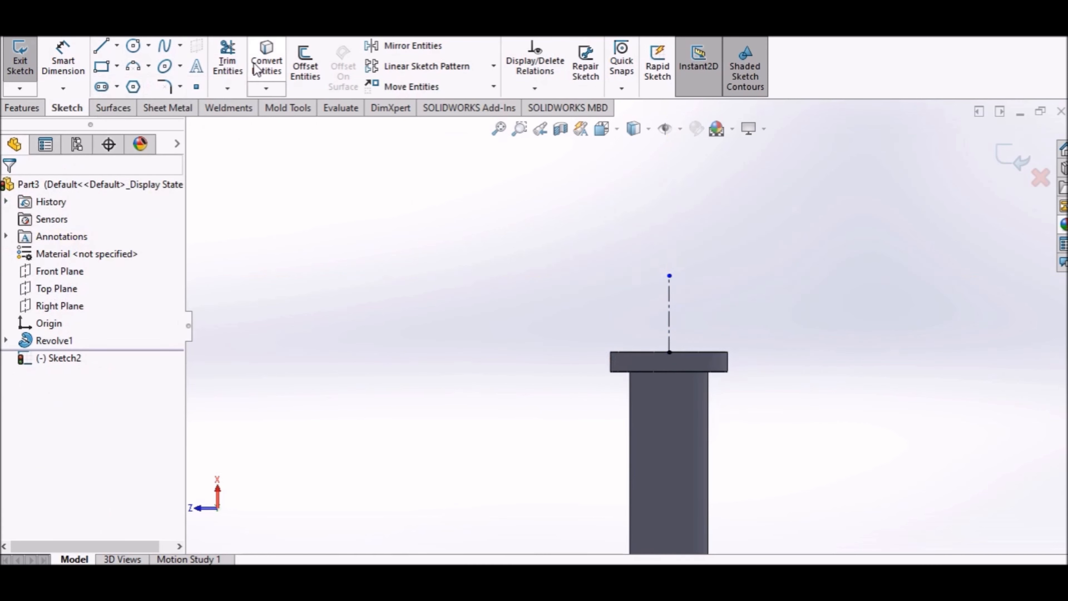
Convert the flange's outer end edge into a sketch line.
{"action": "left_click", "coordinate": [267, 63]}
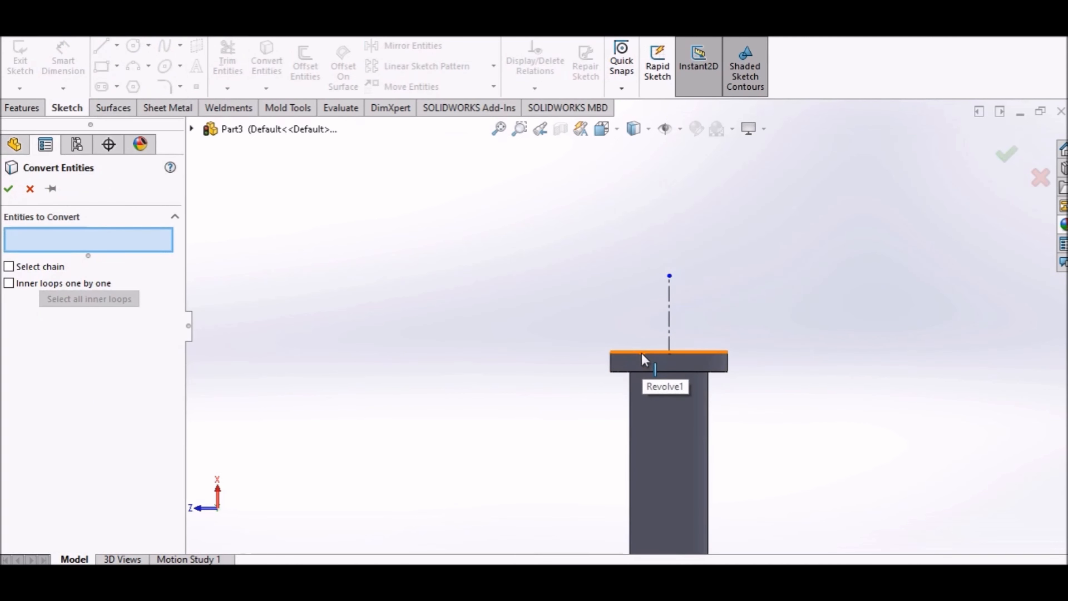
{"action": "left_click", "coordinate": [643, 358]}
{"action": "left_click", "coordinate": [9, 189]}
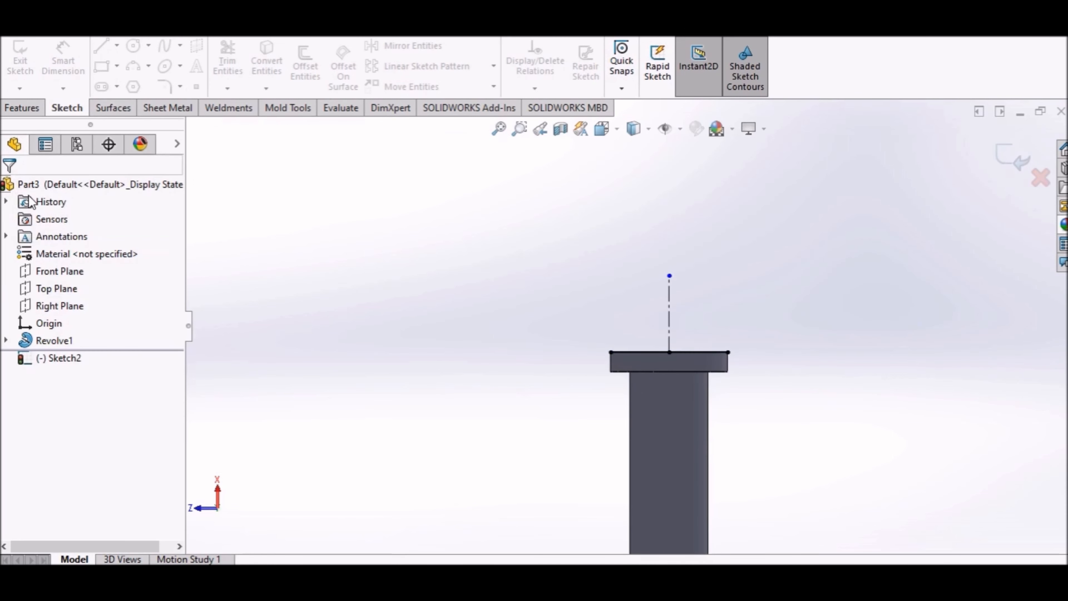
Dimension the centerline's length as 3 mm, and leave the dimension tool.
{"action": "left_click", "coordinate": [76, 59]}
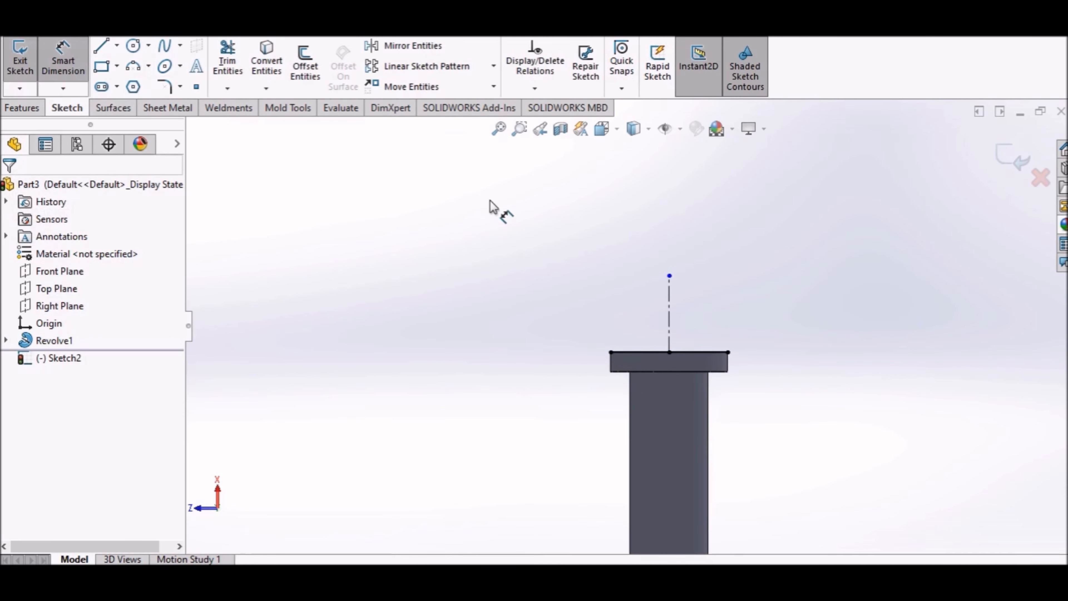
{"action": "left_click", "coordinate": [673, 296]}
{"action": "left_click", "coordinate": [695, 302]}
{"action": "type", "text": "3"}
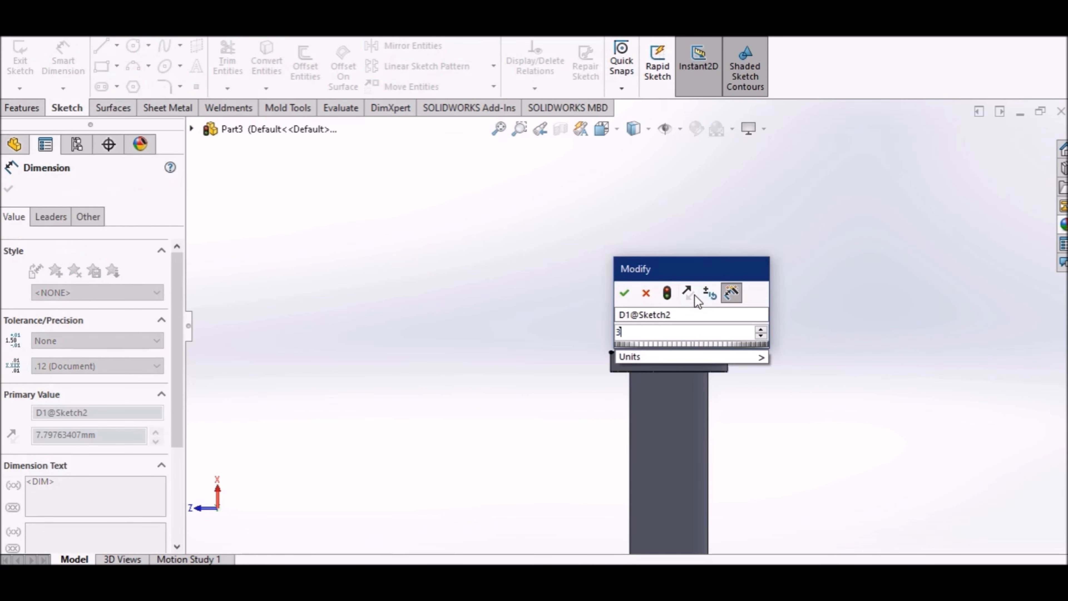
{"action": "key", "text": "Return"}
{"action": "right_click", "coordinate": [735, 264]}
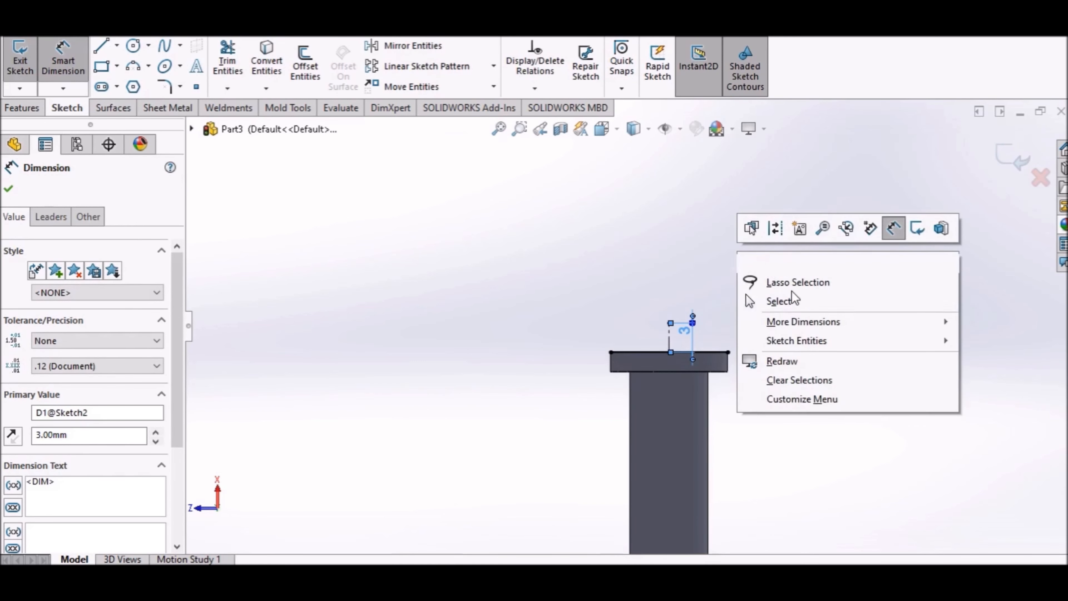
{"action": "left_click", "coordinate": [770, 302]}
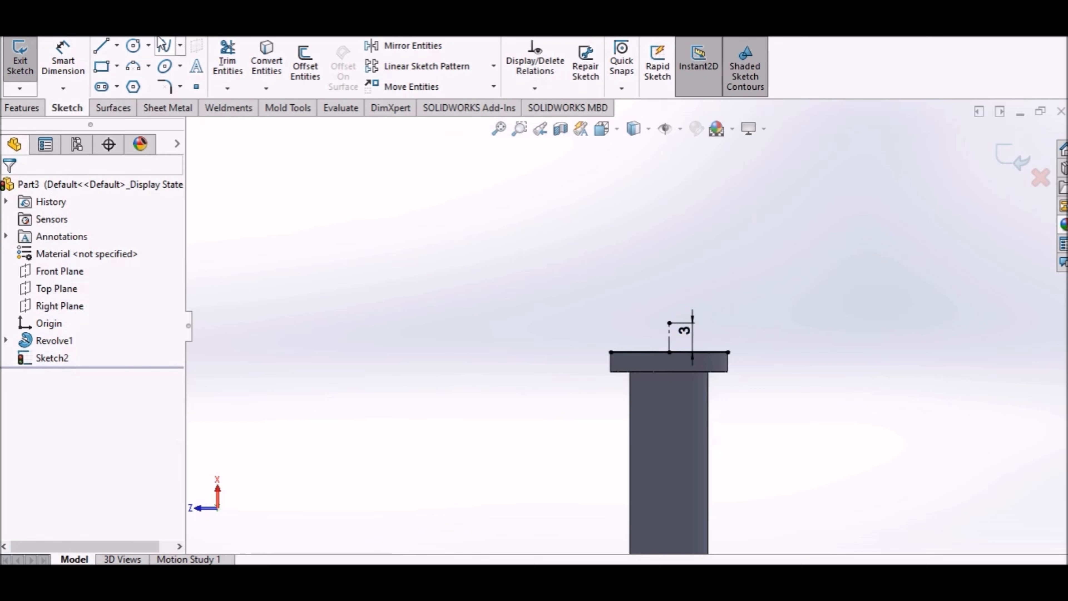
Sketch a domed spline from one end of the flange edge line through the centerline's outer end to the opposite edge endpoint.
{"action": "left_click", "coordinate": [180, 46]}
{"action": "left_click", "coordinate": [188, 73]}
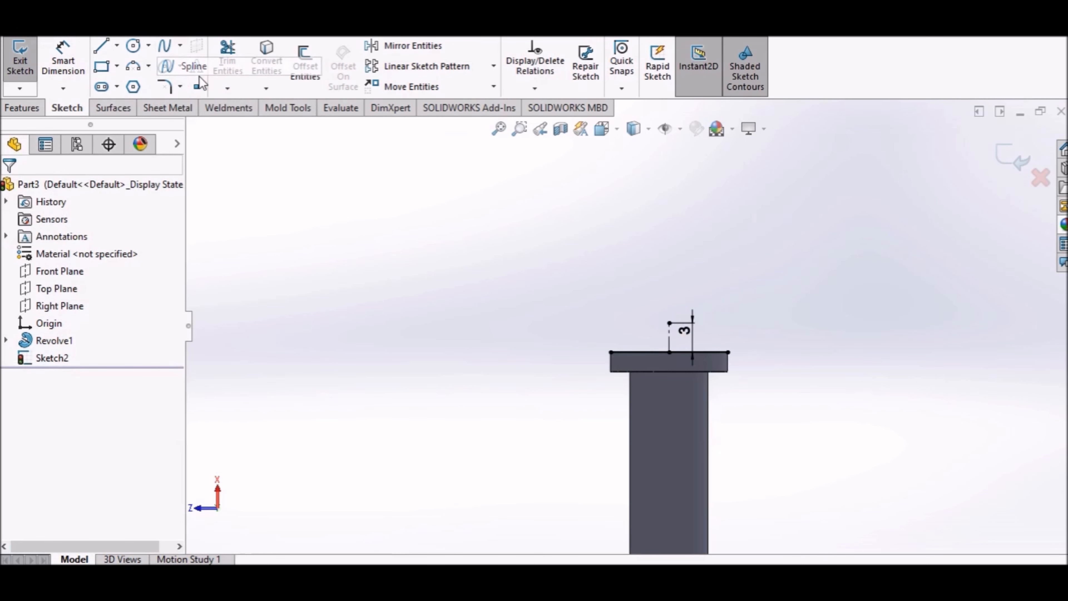
{"action": "scroll", "coordinate": [685, 355], "scroll_direction": "down", "scroll_amount": 3}
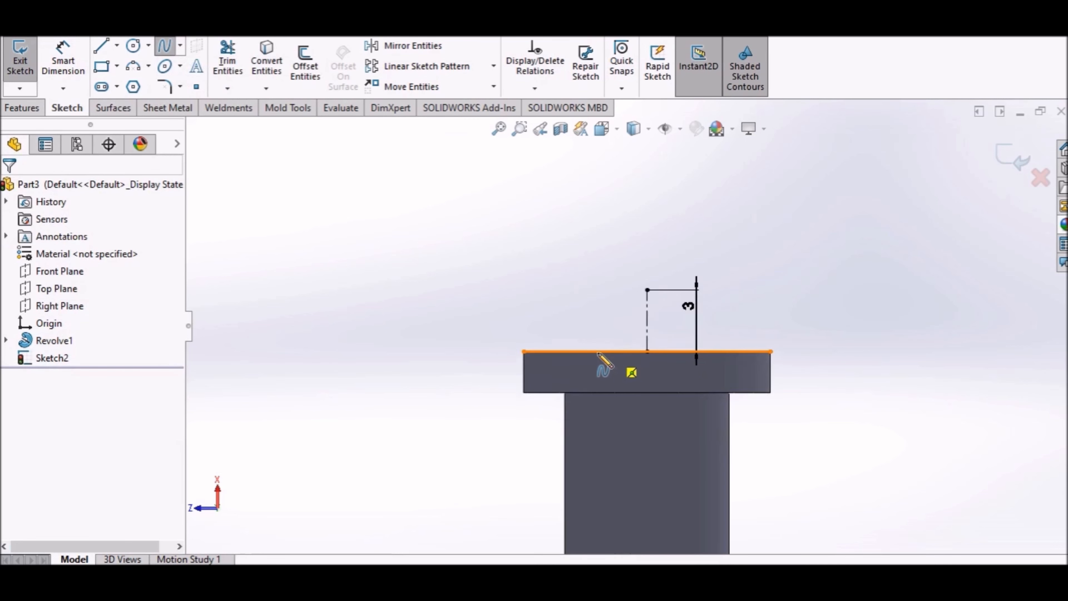
{"action": "left_click", "coordinate": [524, 352]}
{"action": "left_click", "coordinate": [648, 290]}
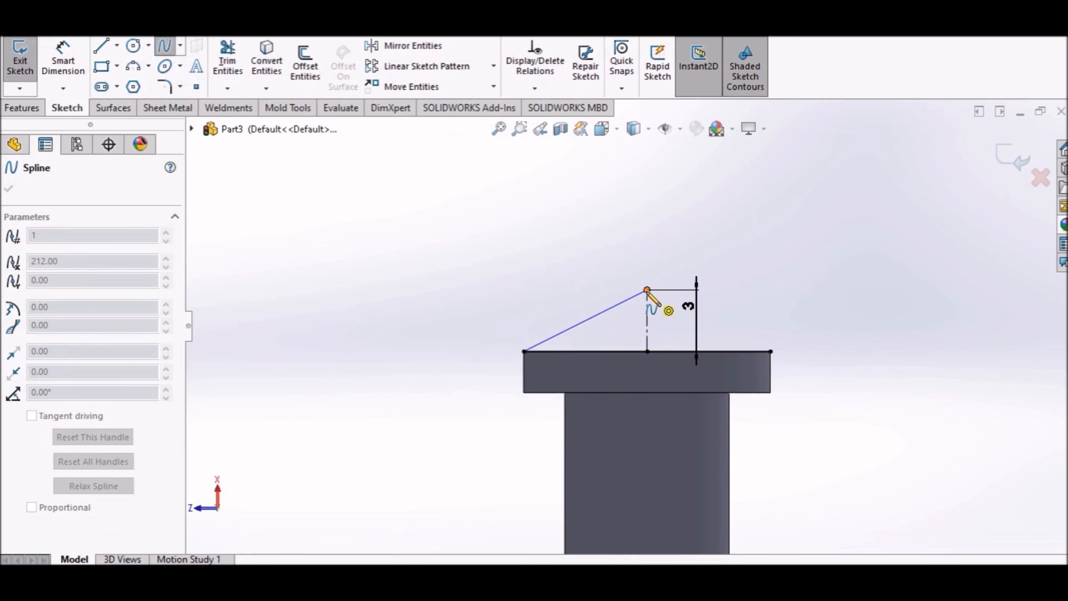
{"action": "left_click", "coordinate": [770, 351]}
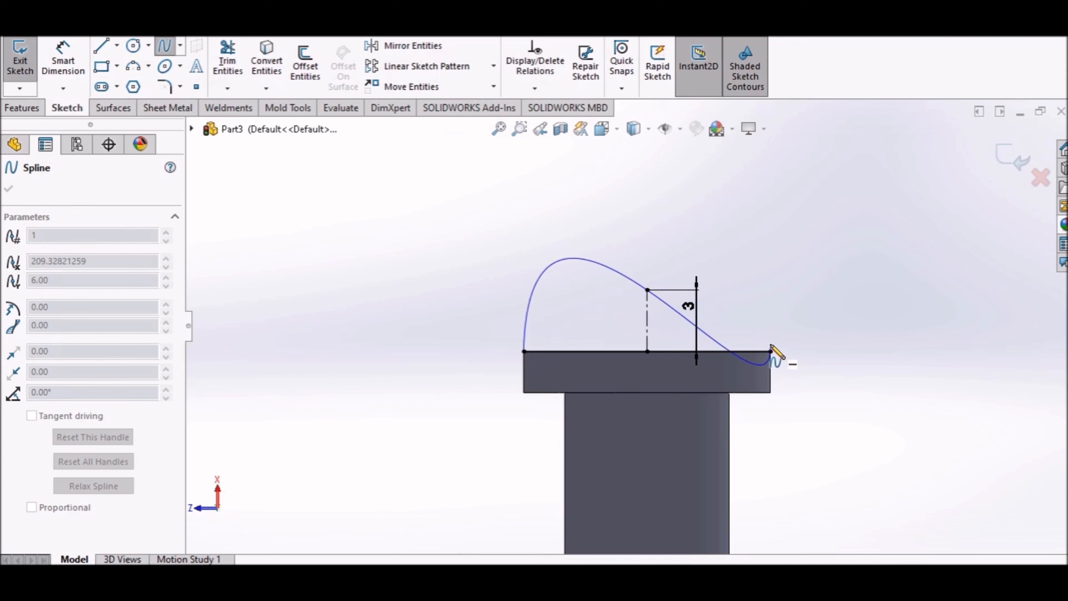
{"action": "key", "text": "Escape"}
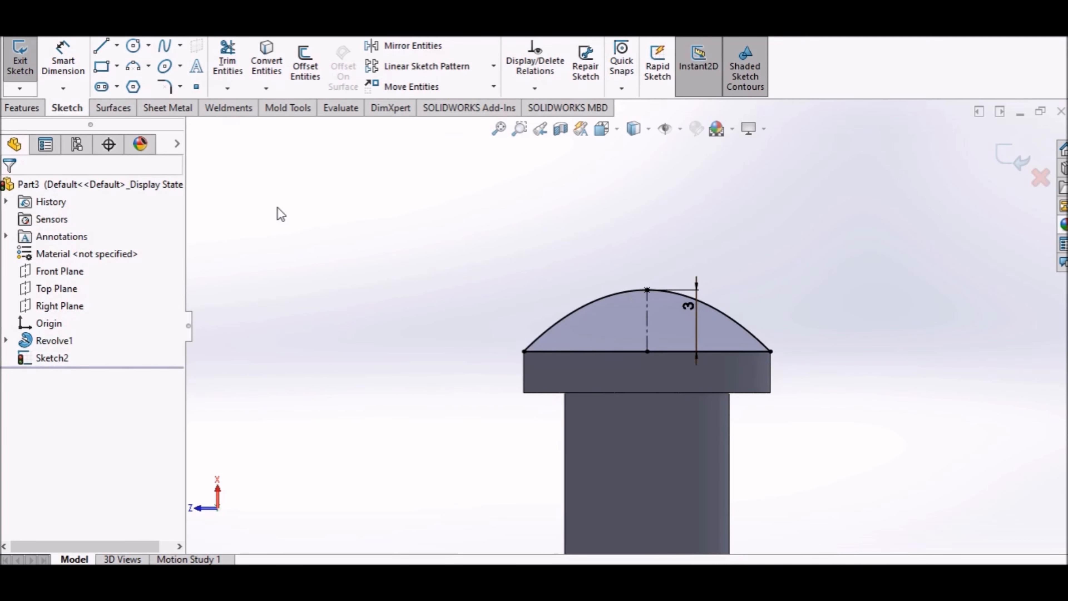
Extrude the domed profile as a boss with the Mid Plane condition, 5 mm deep, merged with the part.
{"action": "left_click", "coordinate": [40, 108]}
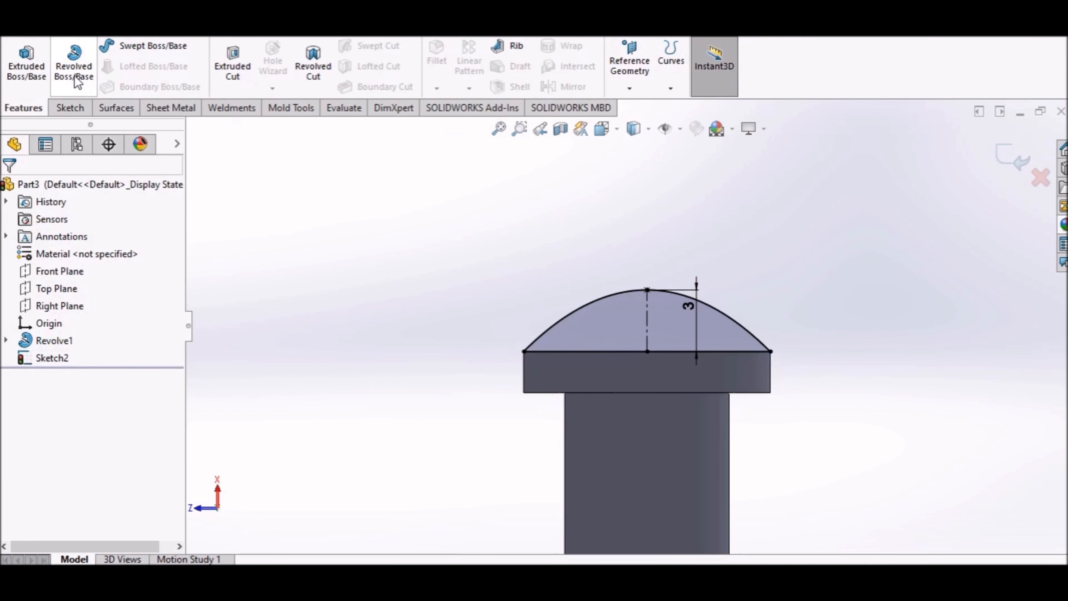
{"action": "left_click", "coordinate": [26, 66]}
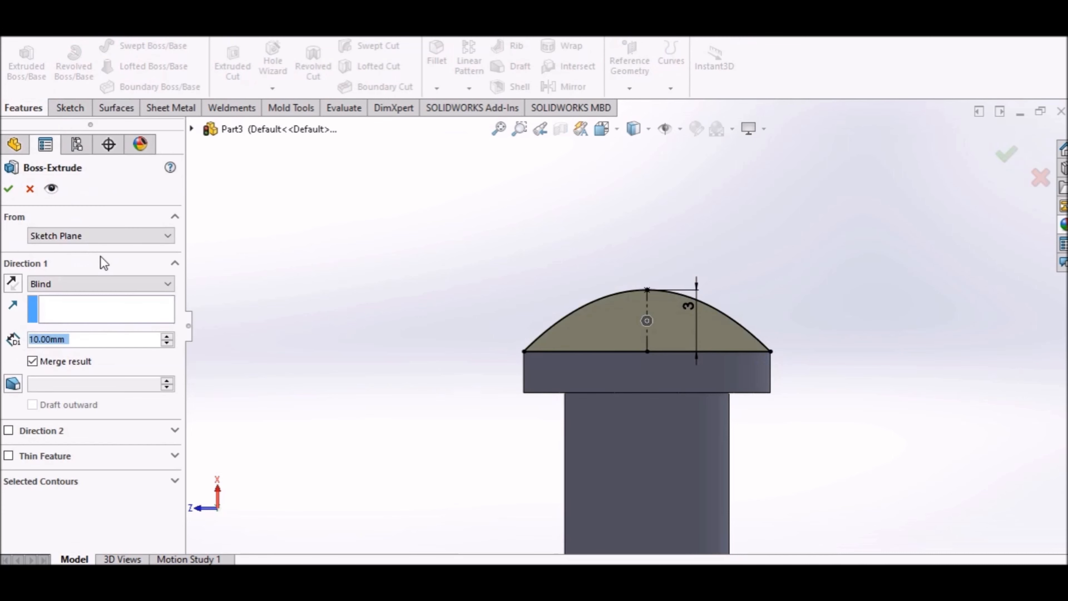
{"action": "left_click", "coordinate": [121, 283]}
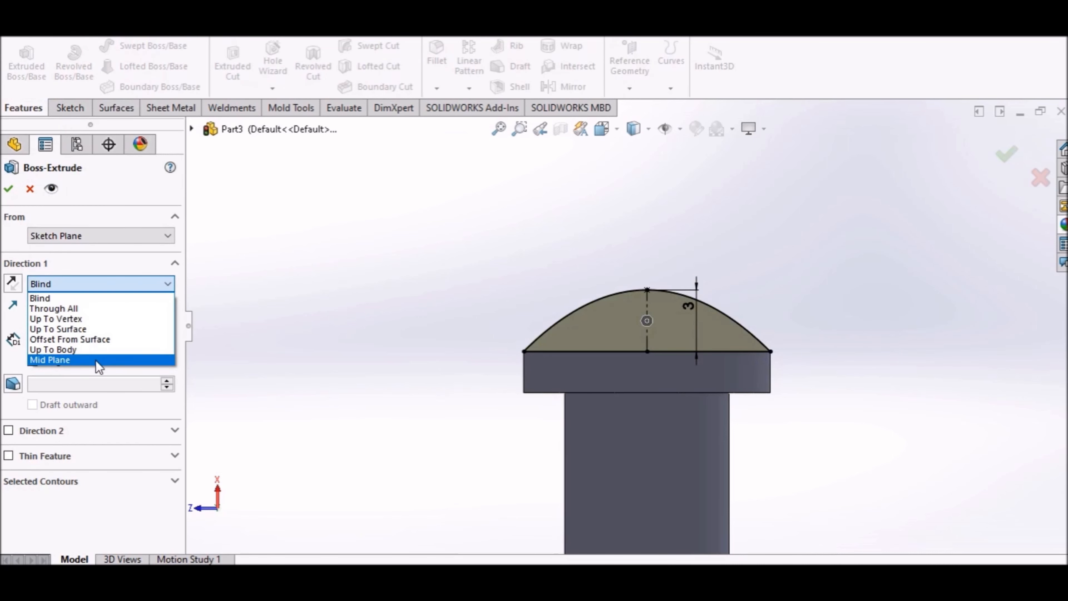
{"action": "left_click", "coordinate": [97, 360]}
{"action": "type", "text": "5"}
{"action": "key", "text": "Return"}
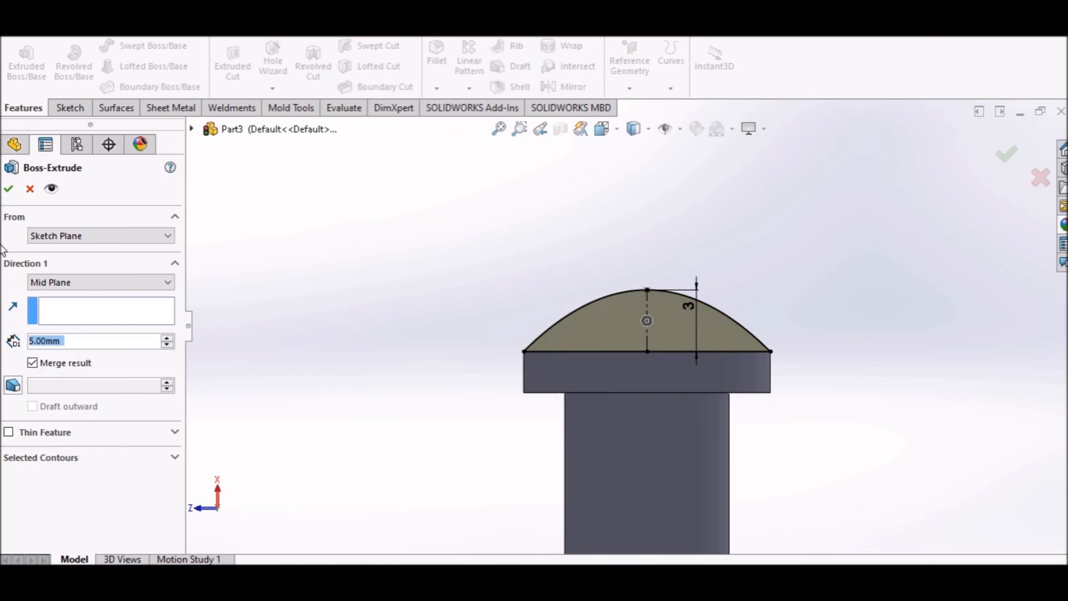
{"action": "left_click", "coordinate": [8, 189]}
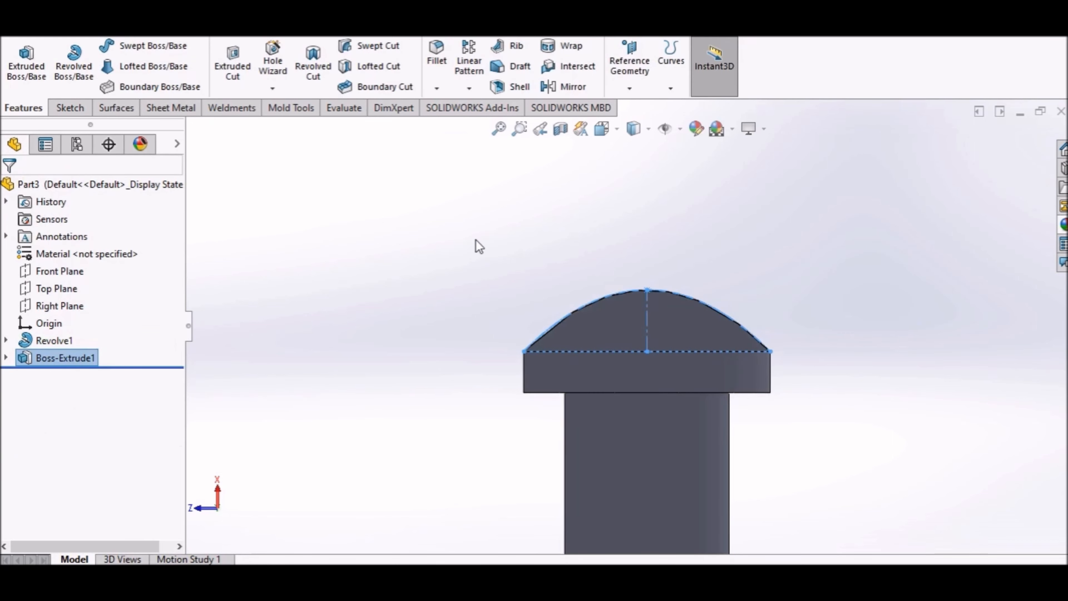
Start a new sketch on the flange's flat end face beside the domed rib and view it from the Right.
{"action": "middle_click_drag", "start_coordinate": [561, 227], "coordinate": [579, 371]}
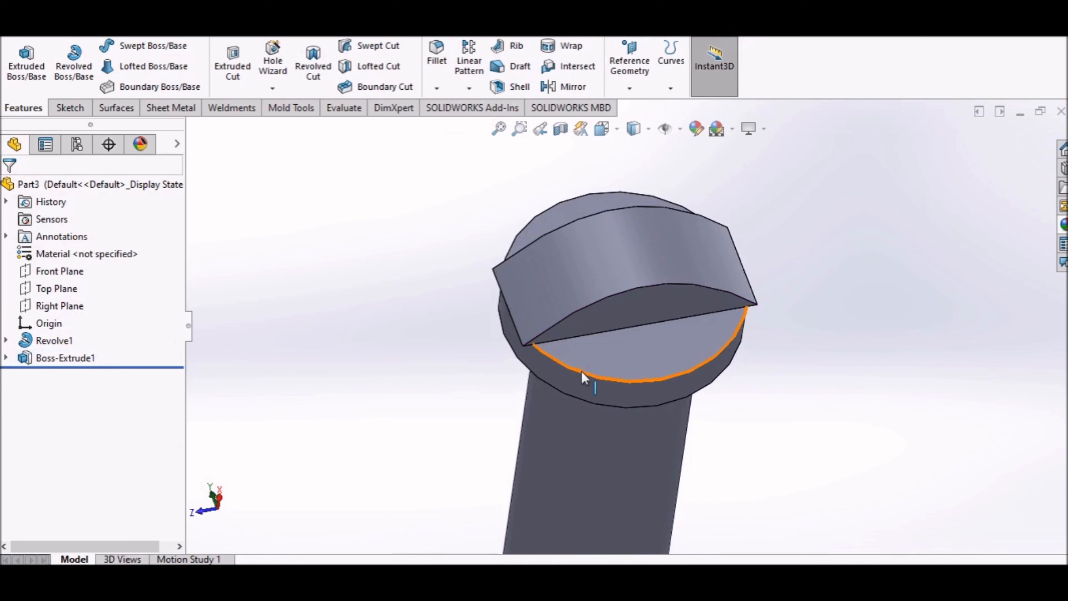
{"action": "right_click", "coordinate": [593, 349]}
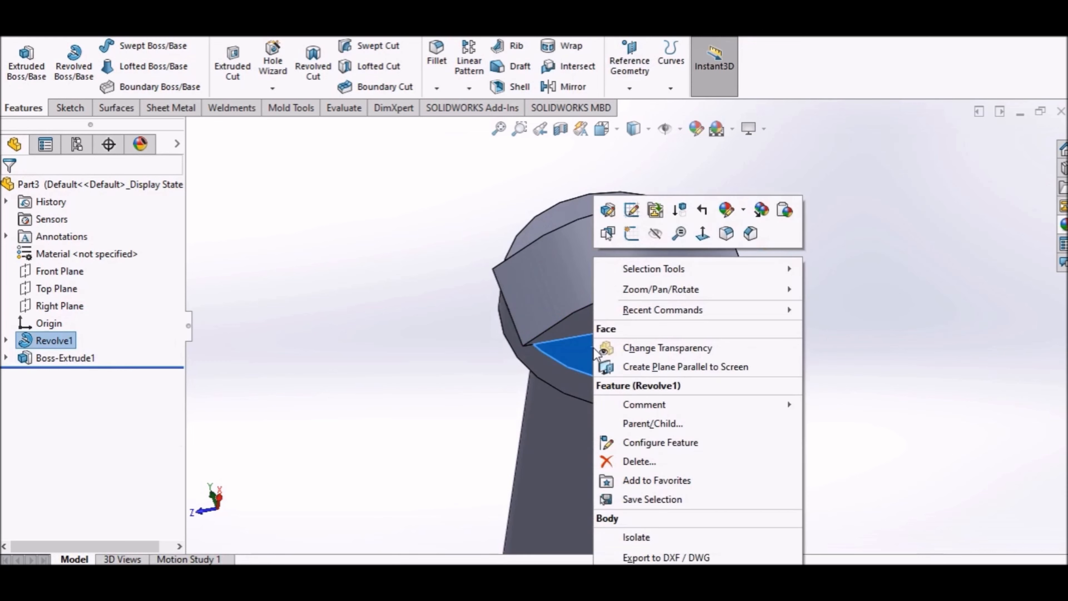
{"action": "left_click", "coordinate": [447, 266]}
{"action": "right_click", "coordinate": [543, 236]}
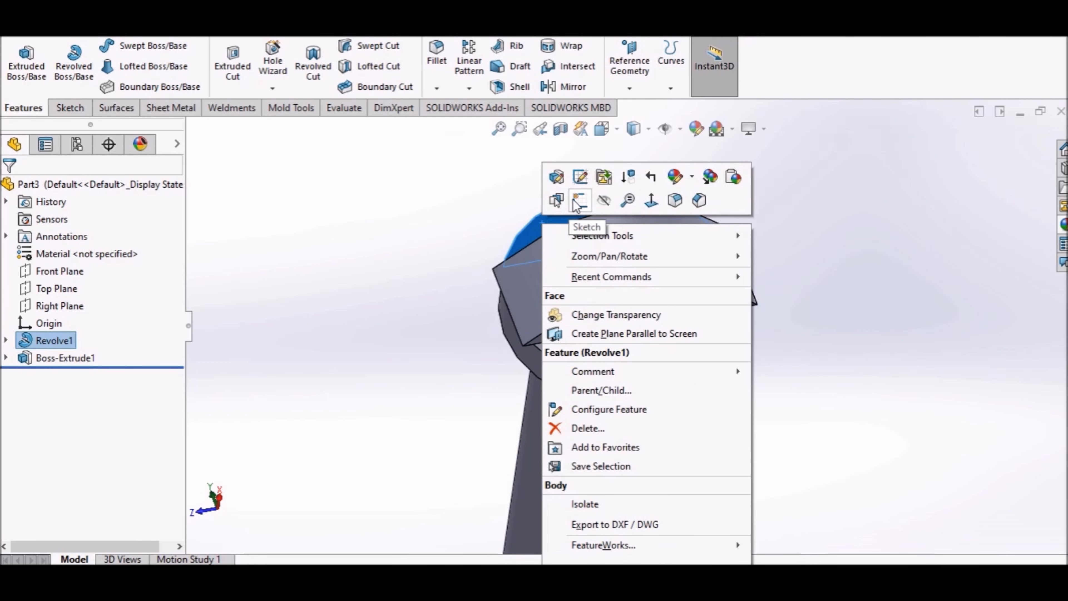
{"action": "left_click", "coordinate": [578, 201]}
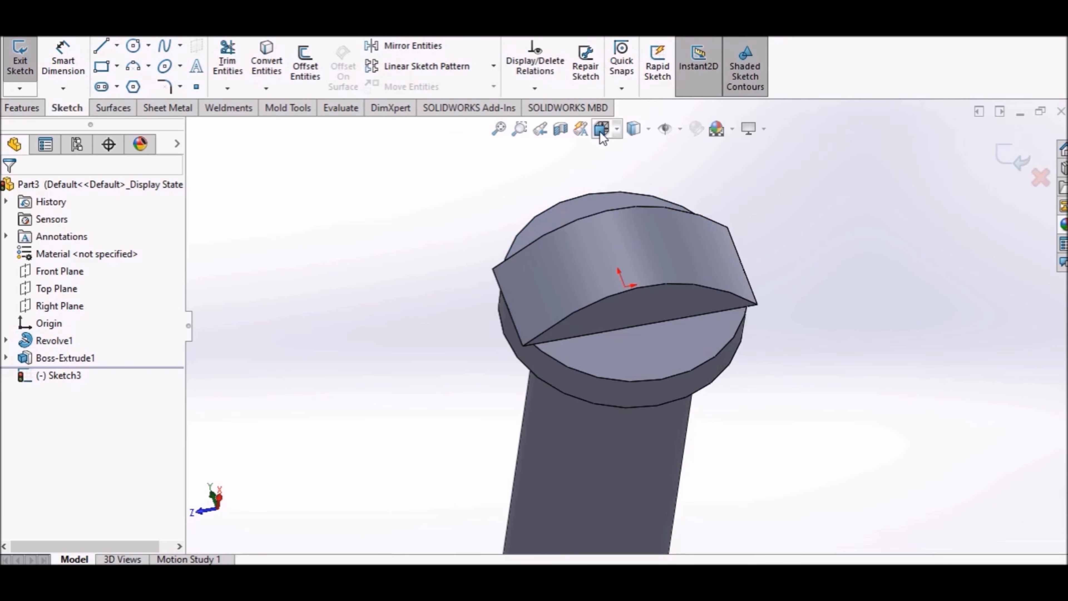
{"action": "left_click", "coordinate": [599, 133]}
{"action": "left_click", "coordinate": [601, 249]}
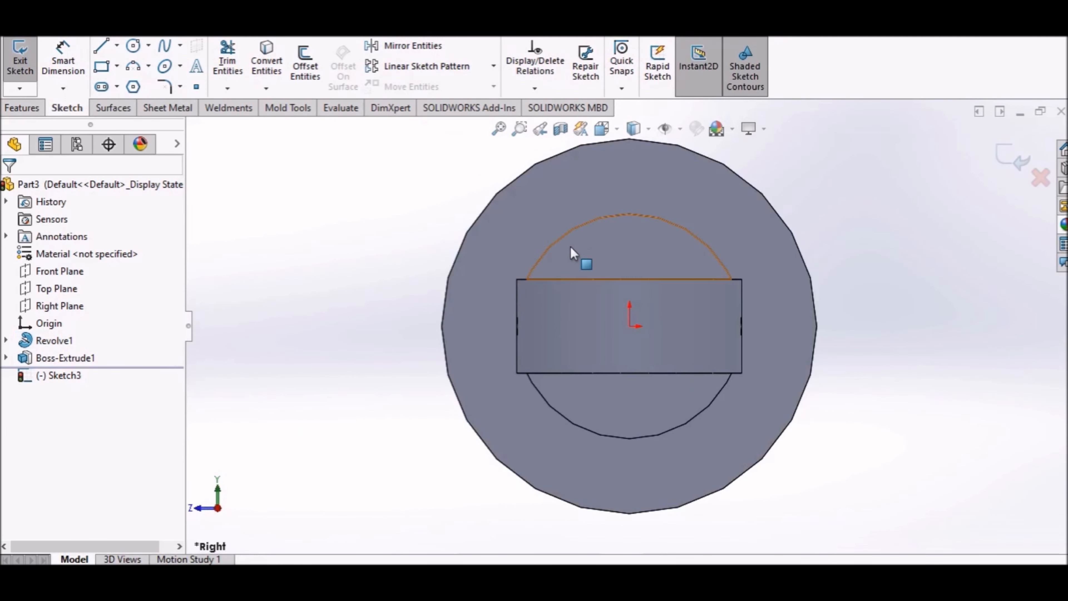
Sketch two circles centred on the origin, one about 12 mm in diameter on the flange rim and one about 20 mm on the part's outer silhouette.
{"action": "left_click", "coordinate": [136, 47]}
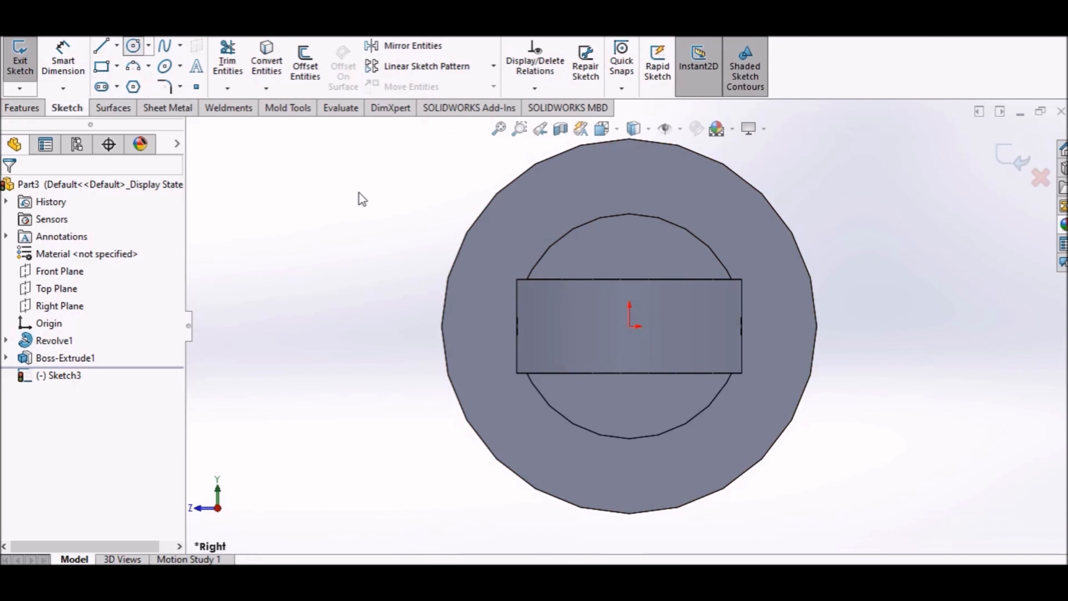
{"action": "left_click", "coordinate": [629, 326]}
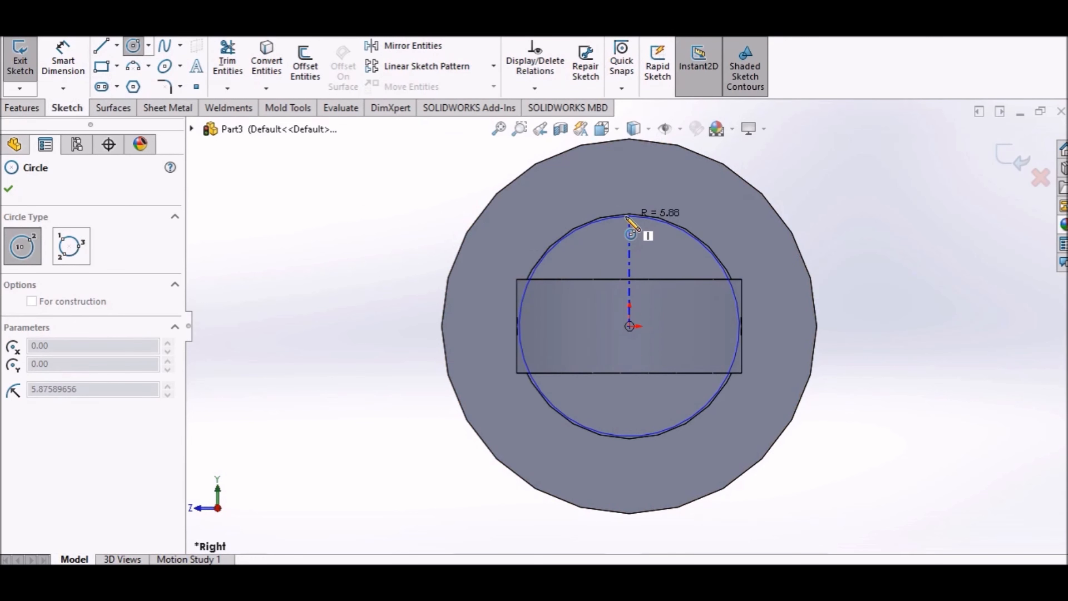
{"action": "left_click", "coordinate": [629, 222]}
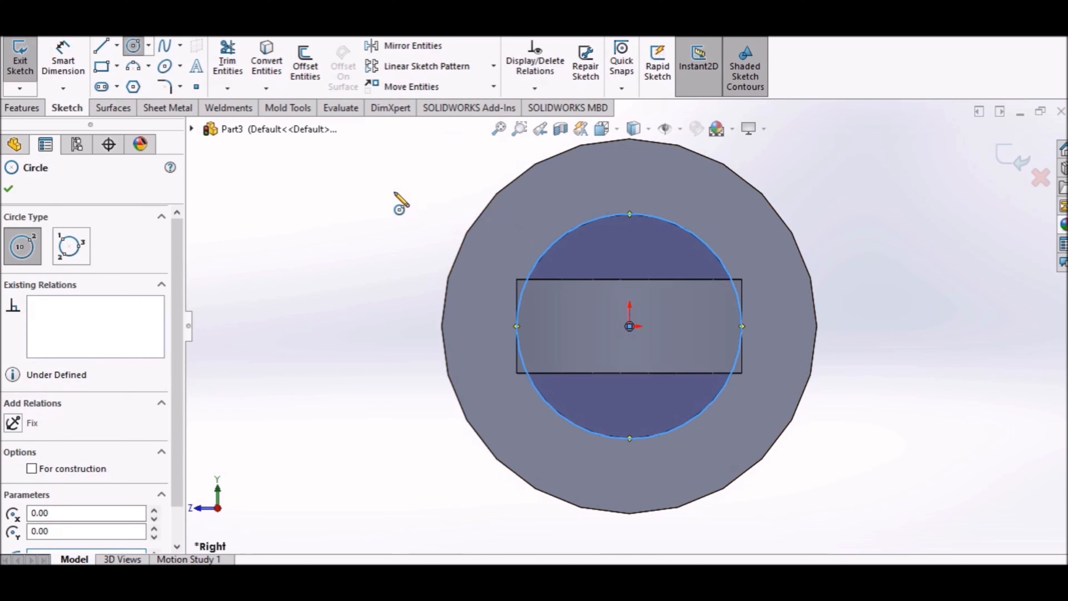
{"action": "key", "text": "Escape"}
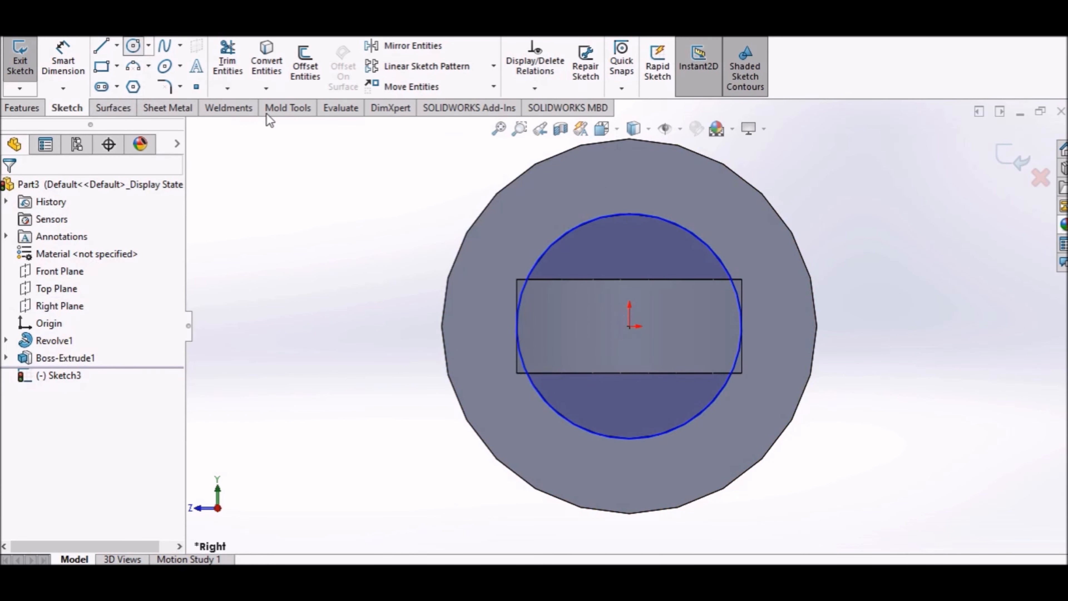
{"action": "left_click", "coordinate": [629, 326]}
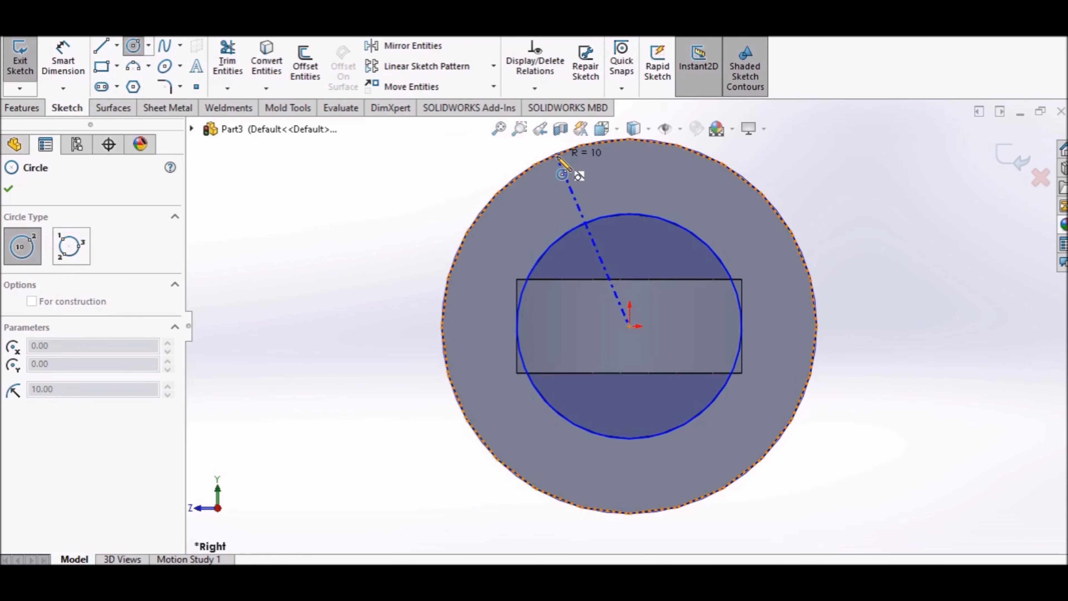
{"action": "left_click", "coordinate": [568, 159]}
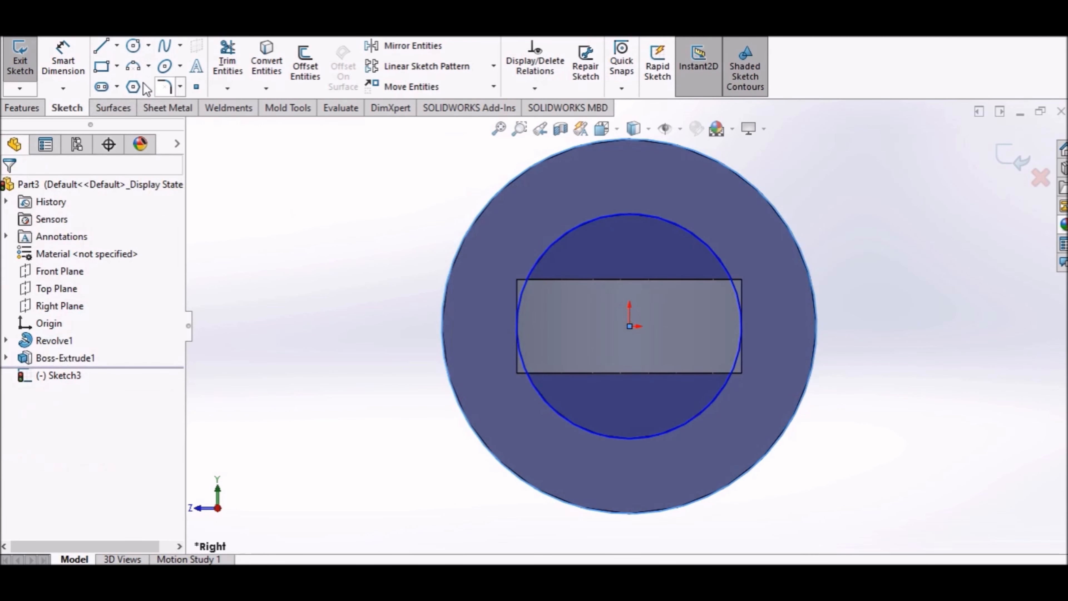
Dimension the outer circle's diameter as 20 mm and the inner circle's diameter as 12 mm.
{"action": "left_click", "coordinate": [63, 65]}
{"action": "left_click", "coordinate": [521, 308]}
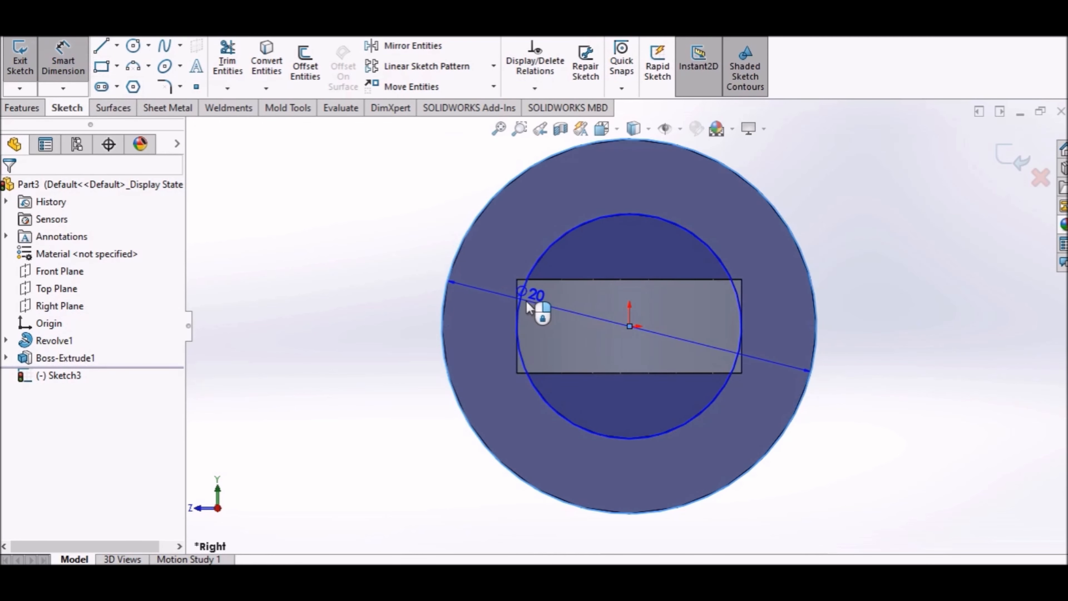
{"action": "left_click", "coordinate": [371, 336]}
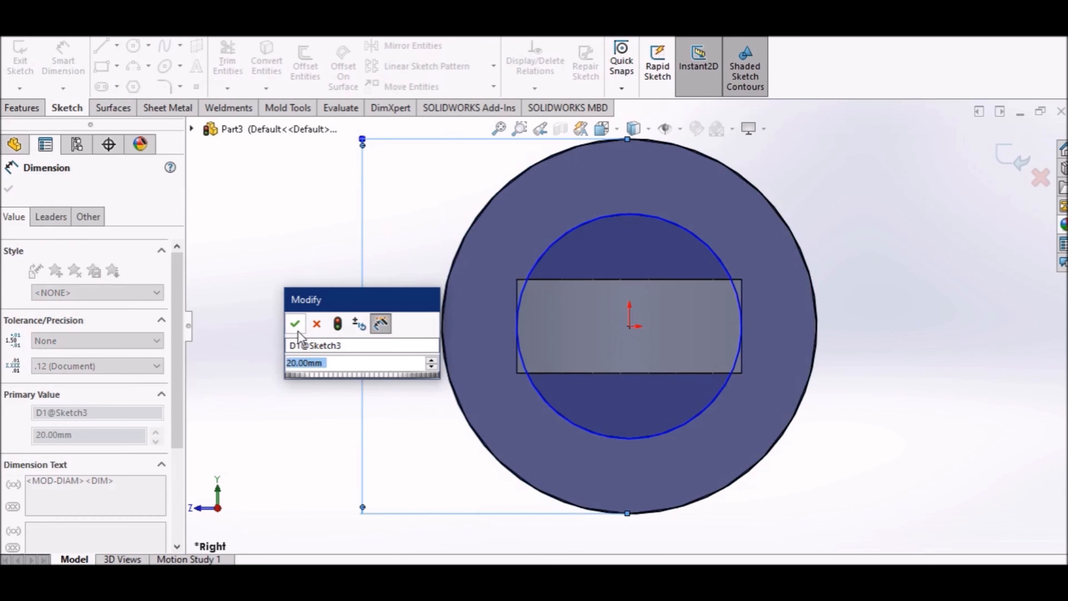
{"action": "left_click", "coordinate": [294, 322]}
{"action": "left_click", "coordinate": [274, 331]}
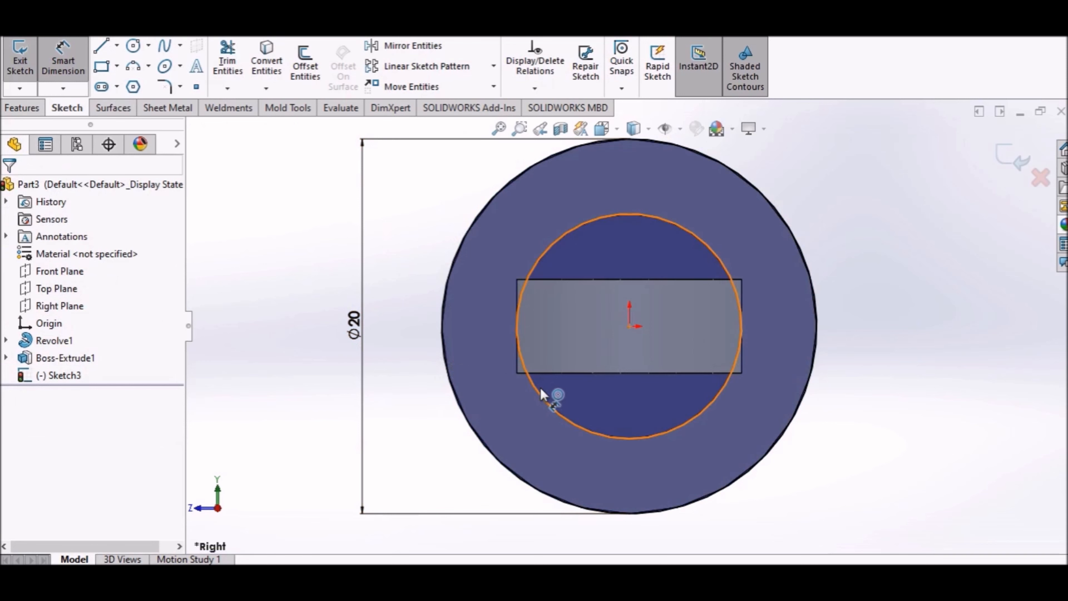
{"action": "left_click", "coordinate": [541, 397]}
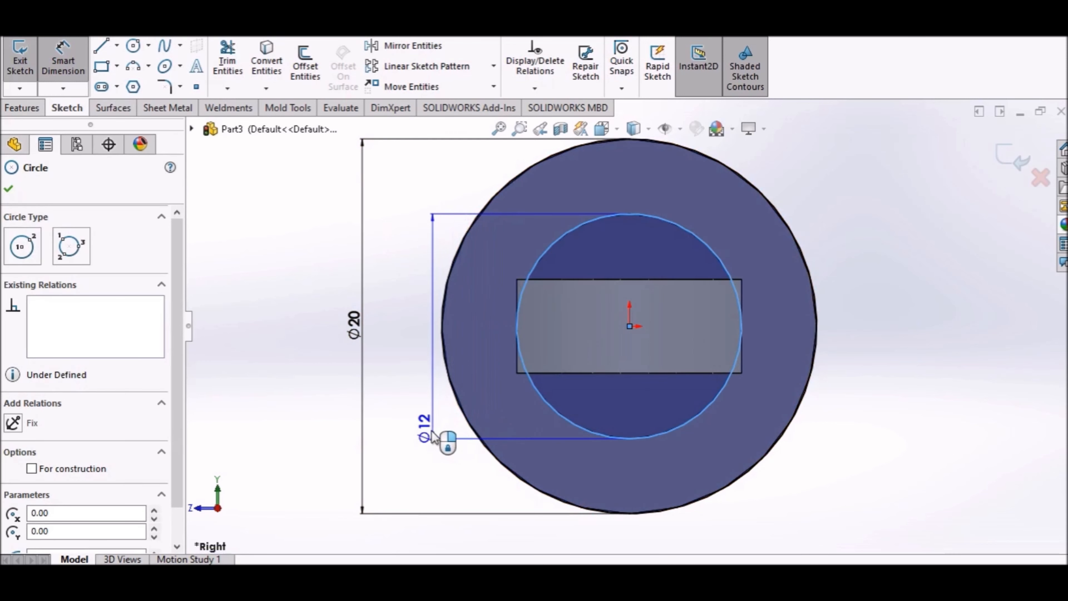
{"action": "left_click", "coordinate": [430, 435]}
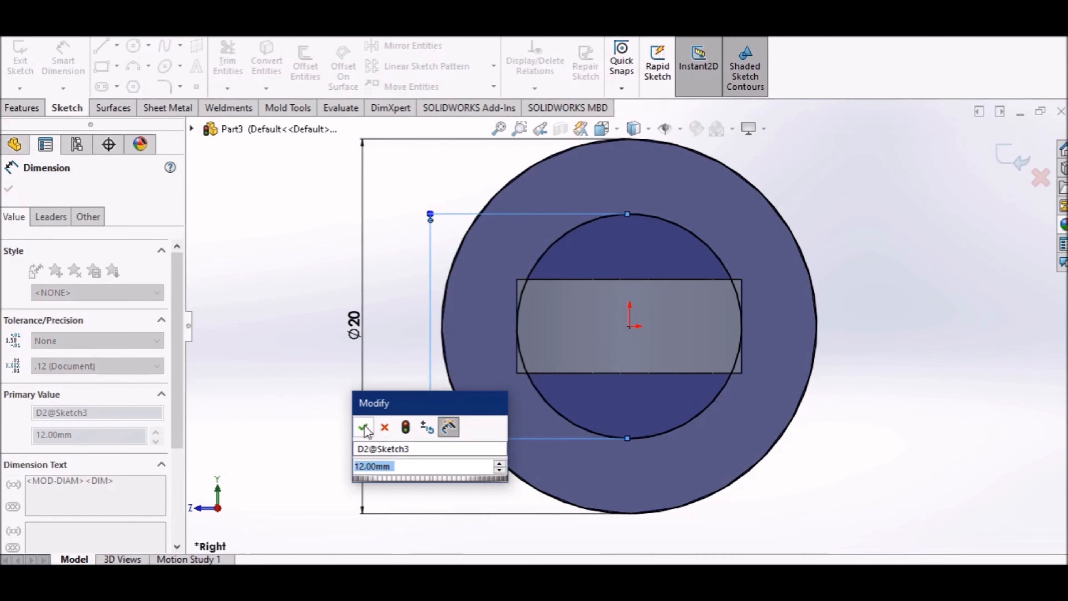
{"action": "left_click", "coordinate": [363, 427]}
{"action": "left_click", "coordinate": [309, 399]}
Cut-extrude the ring between the two circles Through All in the reversed direction, trimming the domed rib's corners to the flange's round outline.
{"action": "middle_click_drag", "start_coordinate": [316, 410], "coordinate": [317, 359]}
{"action": "scroll", "coordinate": [387, 364], "scroll_direction": "up", "scroll_amount": 8}
{"action": "middle_click_drag", "start_coordinate": [656, 307], "coordinate": [673, 274]}
{"action": "scroll", "coordinate": [558, 210], "scroll_direction": "up", "scroll_amount": 3}
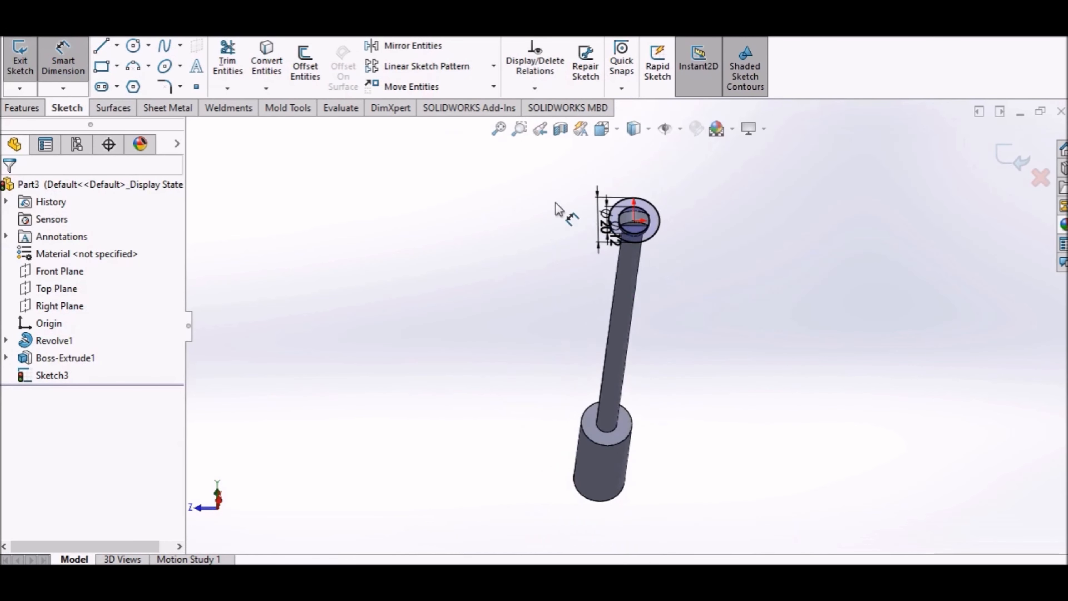
{"action": "left_click", "coordinate": [23, 108]}
{"action": "left_click", "coordinate": [232, 64]}
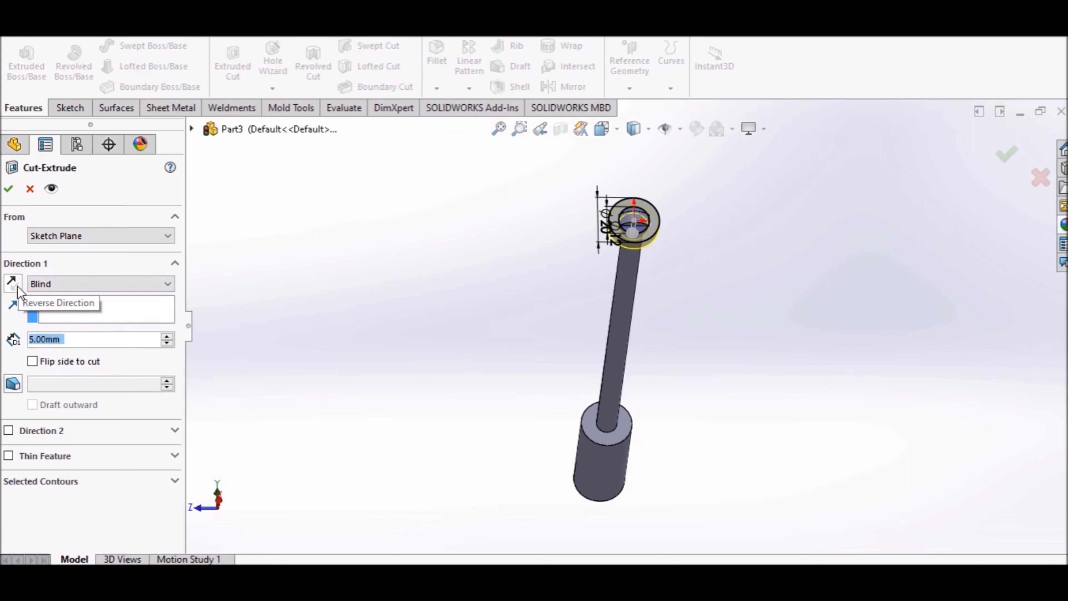
{"action": "scroll", "coordinate": [440, 305], "scroll_direction": "up", "scroll_amount": 1}
{"action": "middle_click_drag", "start_coordinate": [440, 305], "coordinate": [388, 251]}
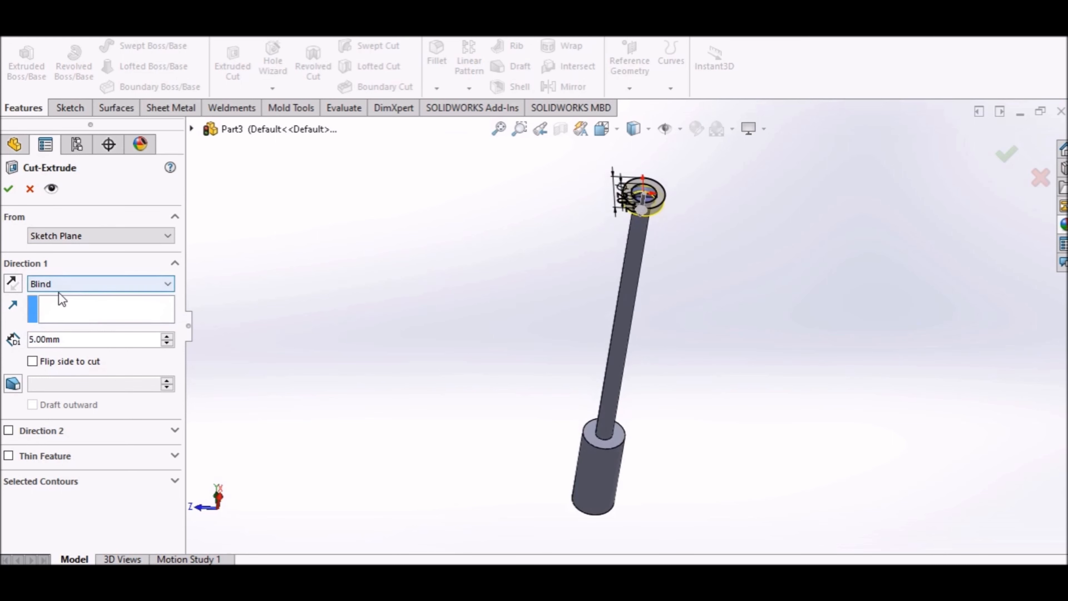
{"action": "left_click", "coordinate": [12, 283]}
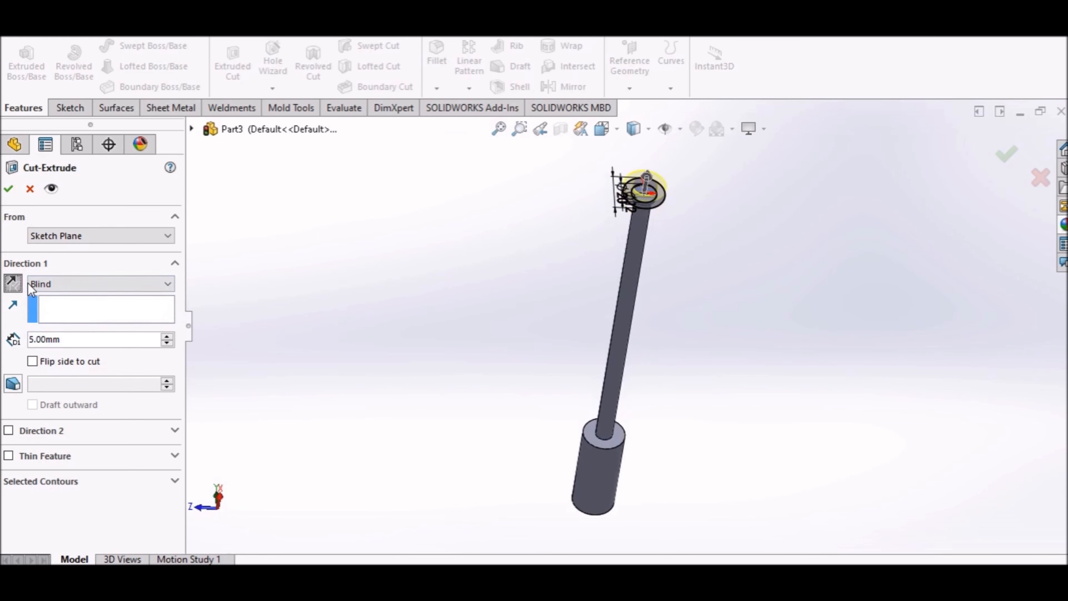
{"action": "left_click", "coordinate": [168, 285]}
{"action": "left_click", "coordinate": [134, 308]}
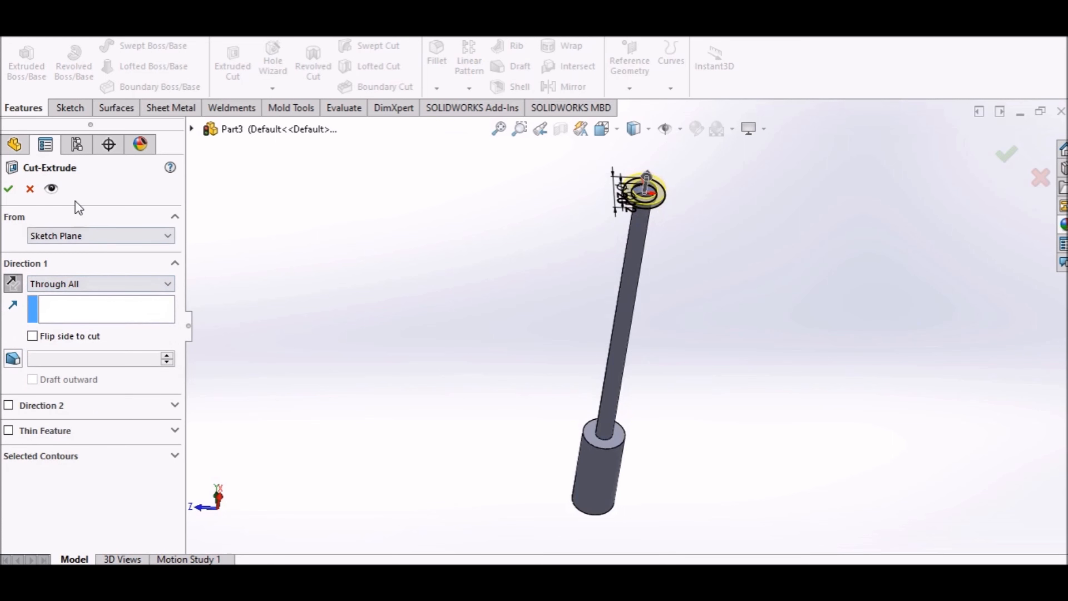
{"action": "left_click", "coordinate": [9, 190]}
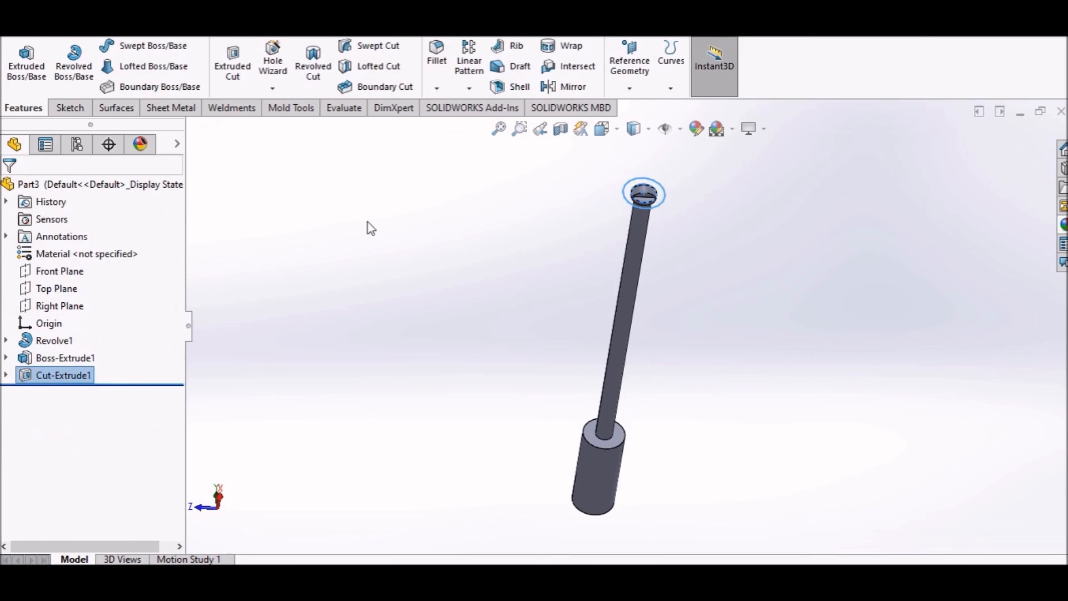
Fillet the circular edge where the slender shaft meets the large cylinder with a 10 mm radius.
{"action": "scroll", "coordinate": [567, 202], "scroll_direction": "down", "scroll_amount": 2}
{"action": "scroll", "coordinate": [812, 248], "scroll_direction": "down", "scroll_amount": 3}
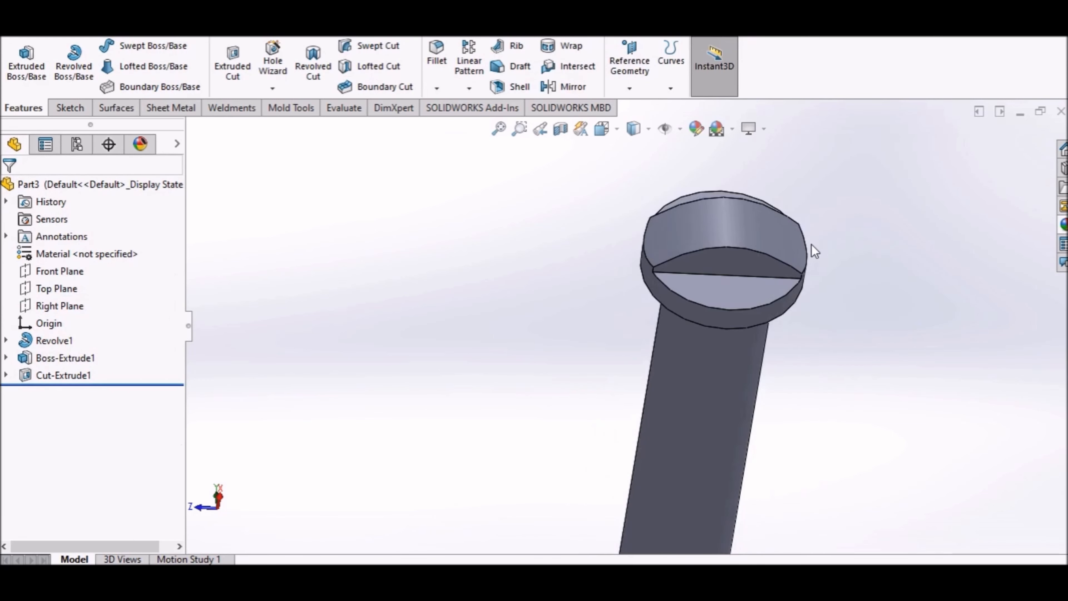
{"action": "middle_click_drag", "start_coordinate": [816, 245], "coordinate": [807, 262]}
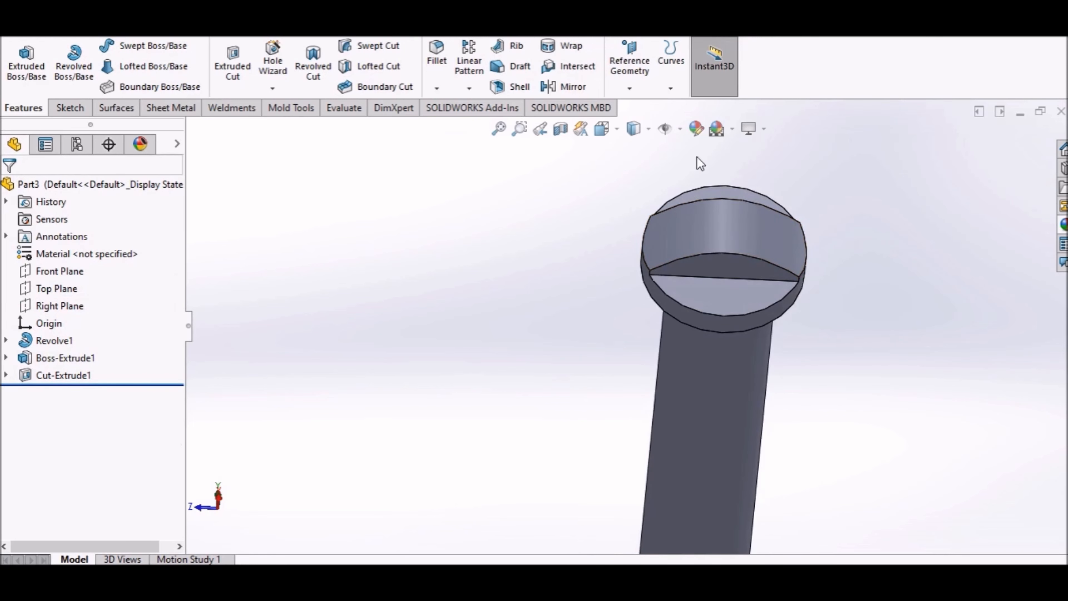
{"action": "left_click", "coordinate": [601, 134]}
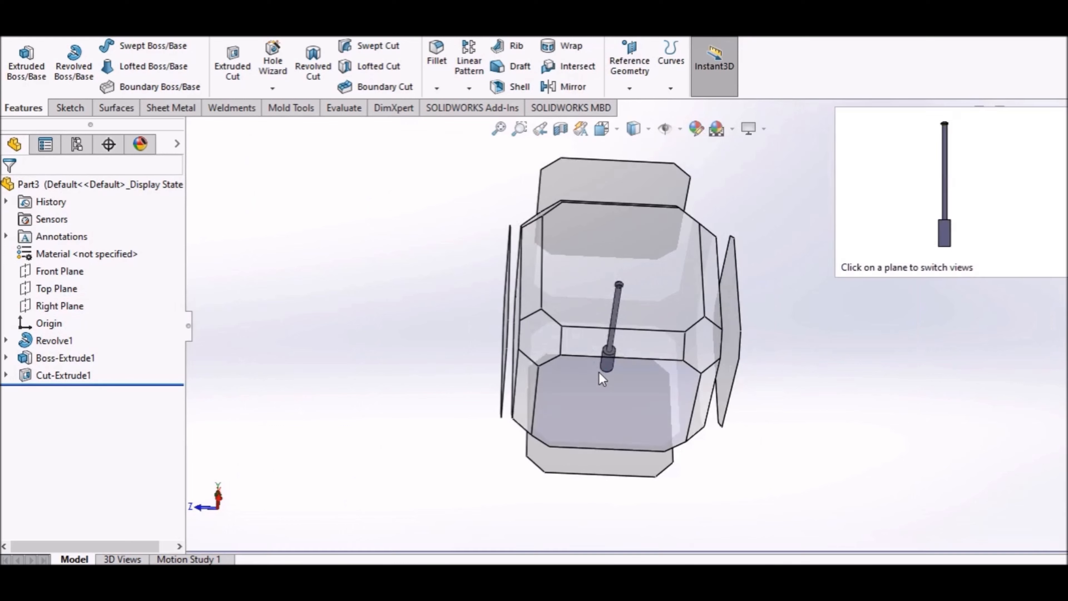
{"action": "left_click", "coordinate": [600, 374]}
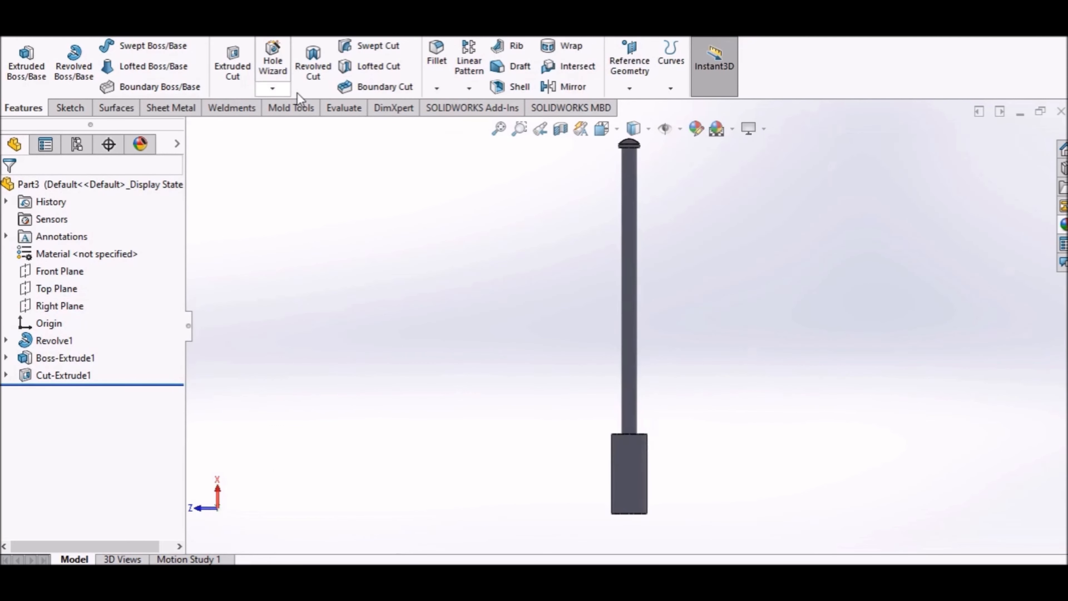
{"action": "left_click", "coordinate": [435, 90]}
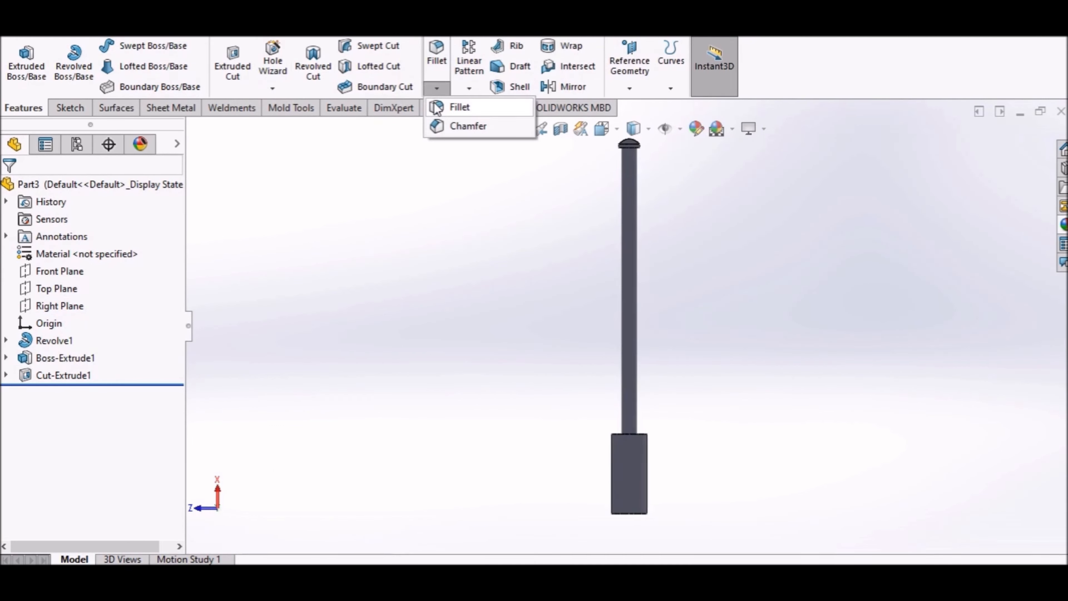
{"action": "left_click", "coordinate": [455, 105]}
{"action": "scroll", "coordinate": [655, 398], "scroll_direction": "down", "scroll_amount": 3}
{"action": "middle_click_drag", "start_coordinate": [600, 414], "coordinate": [578, 468]}
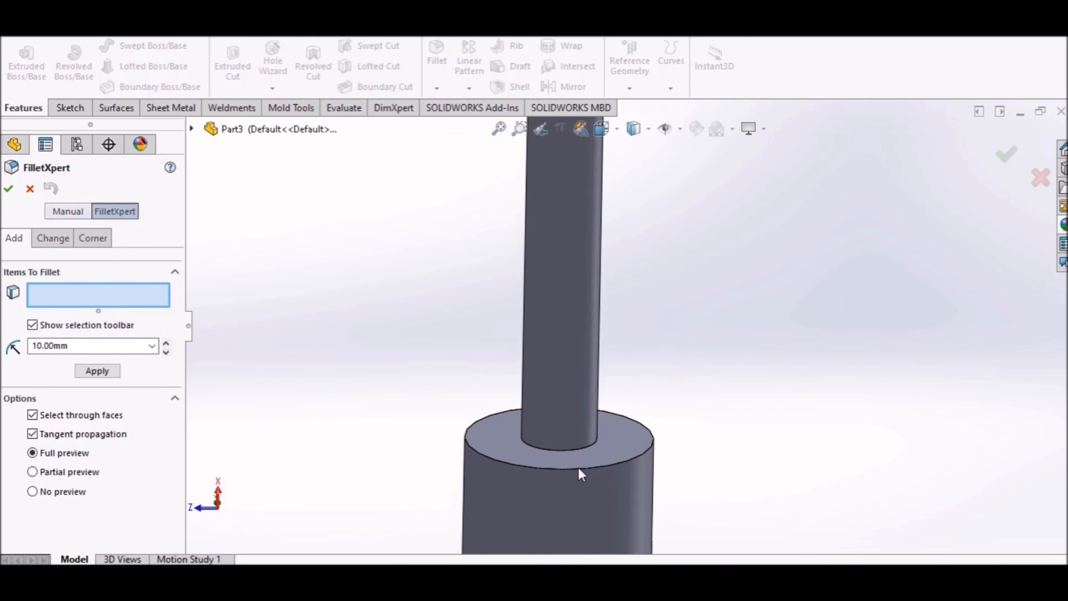
{"action": "left_click", "coordinate": [577, 448]}
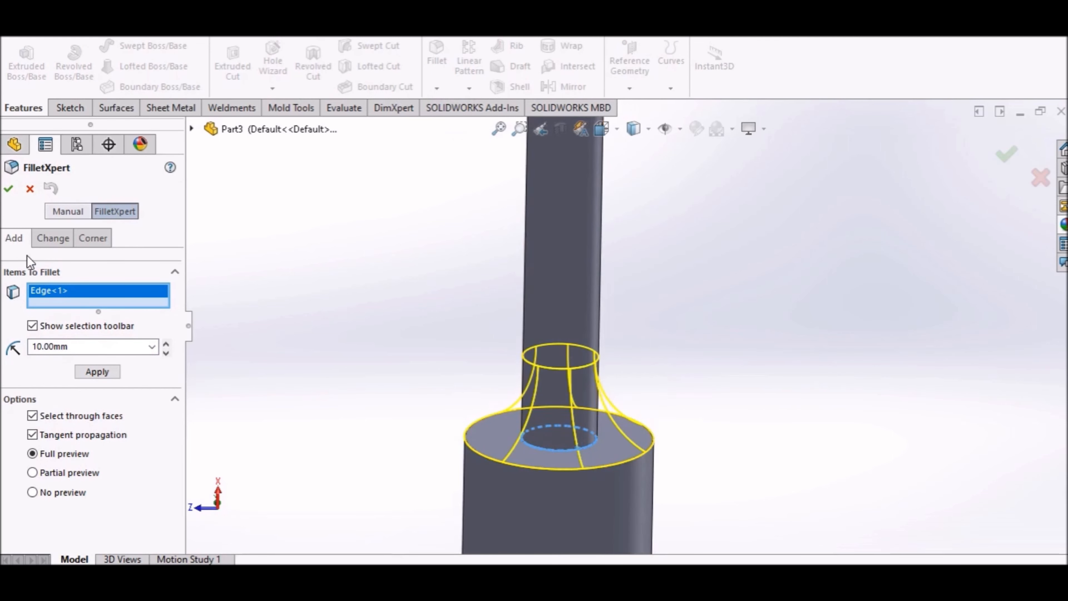
{"action": "left_click", "coordinate": [8, 190]}
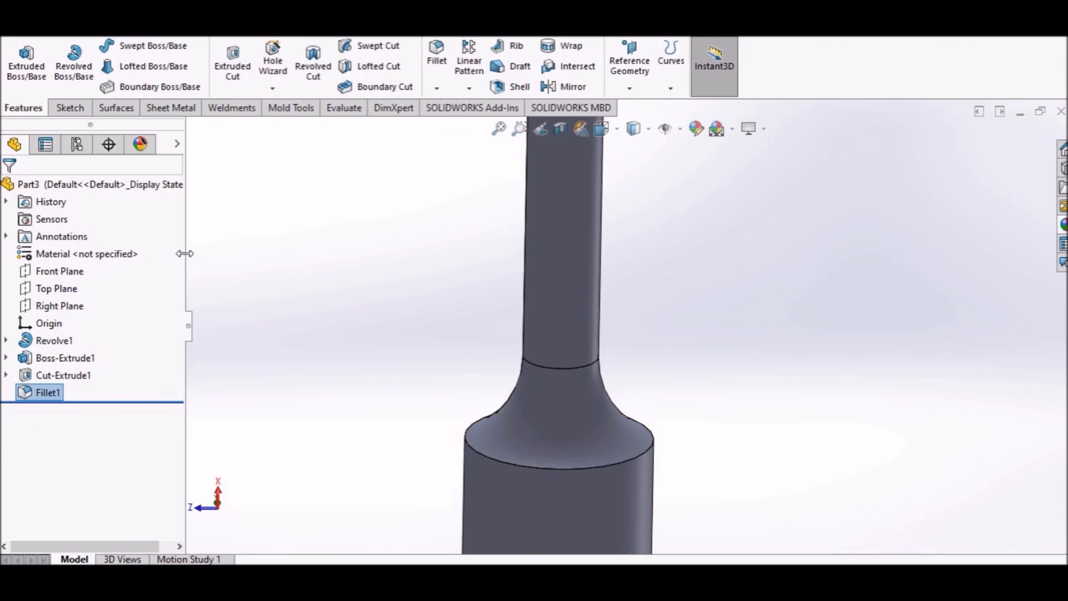
Fillet the outer edge of the large cylinder's free end with a 5 mm radius.
{"action": "scroll", "coordinate": [358, 281], "scroll_direction": "up", "scroll_amount": 4}
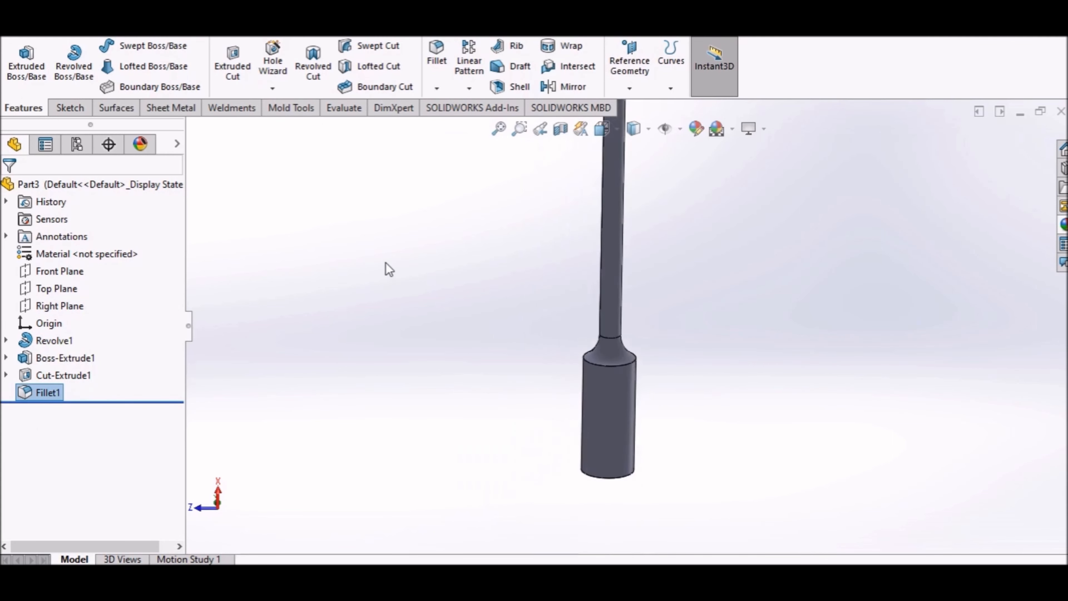
{"action": "scroll", "coordinate": [389, 269], "scroll_direction": "up", "scroll_amount": 1}
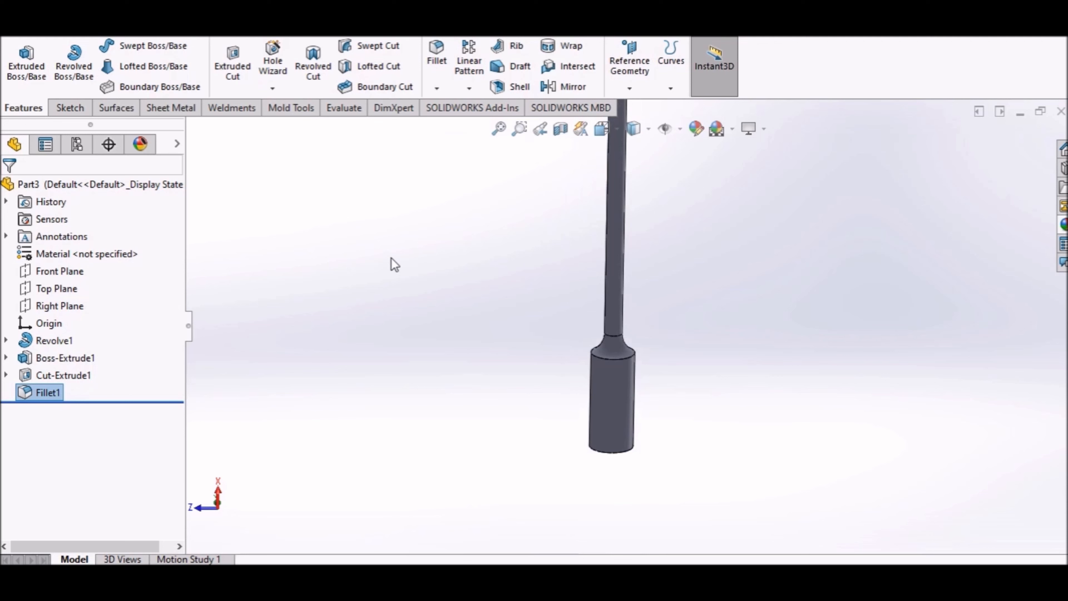
{"action": "scroll", "coordinate": [394, 264], "scroll_direction": "up", "scroll_amount": 1}
{"action": "scroll", "coordinate": [487, 230], "scroll_direction": "up", "scroll_amount": 2}
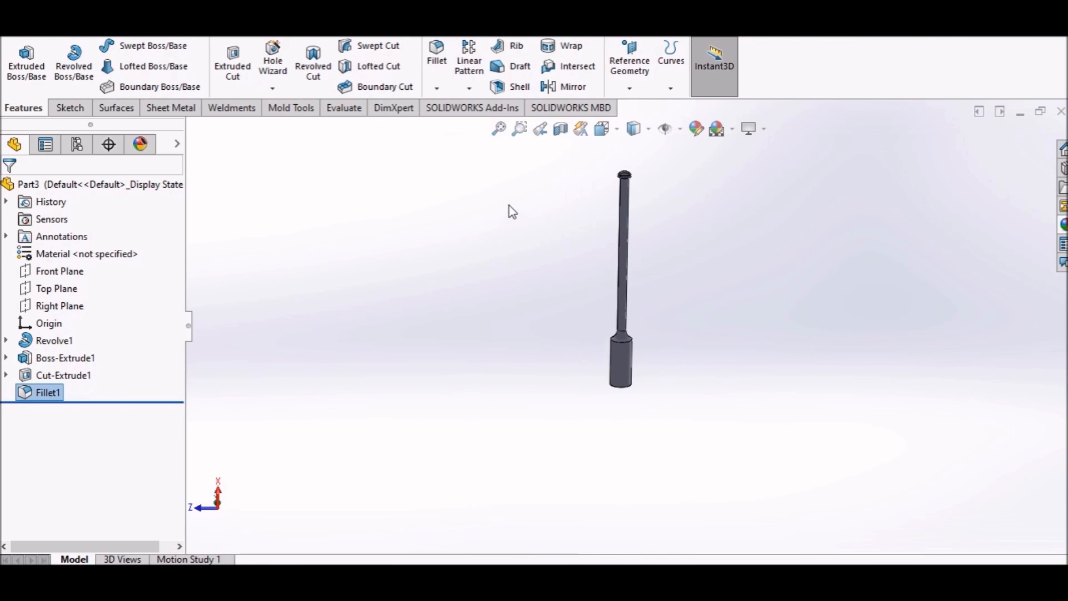
{"action": "scroll", "coordinate": [513, 206], "scroll_direction": "up", "scroll_amount": 1}
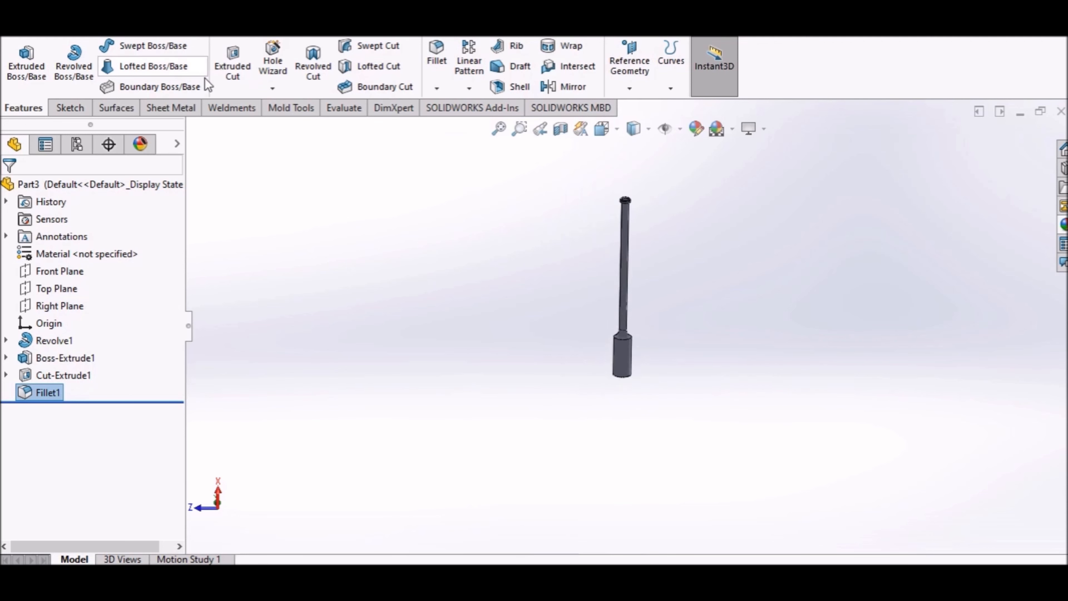
{"action": "left_click", "coordinate": [437, 54]}
{"action": "scroll", "coordinate": [636, 370], "scroll_direction": "down", "scroll_amount": 4}
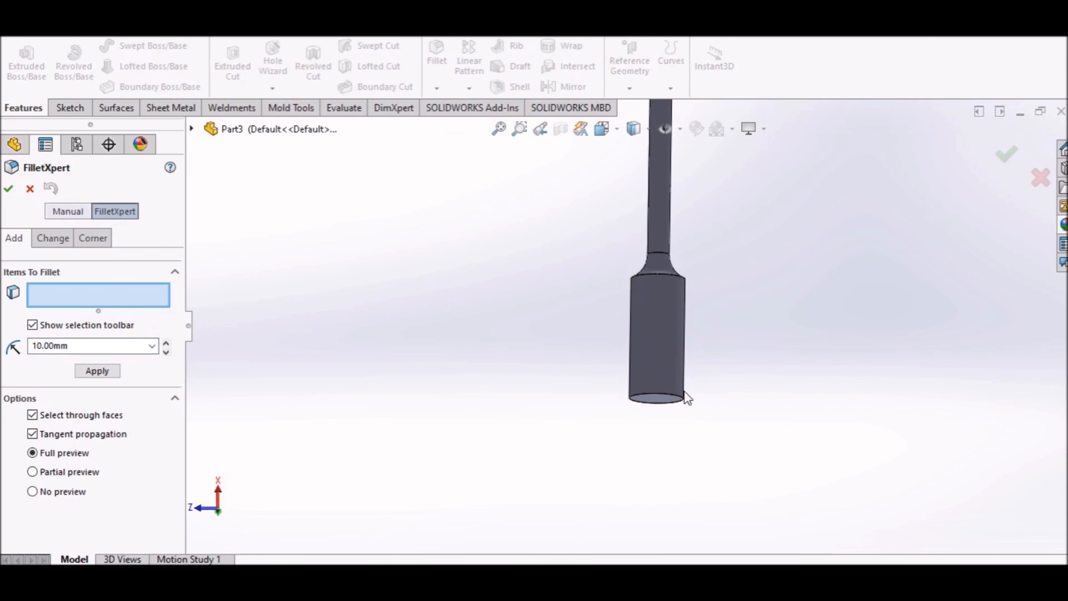
{"action": "left_click", "coordinate": [678, 399]}
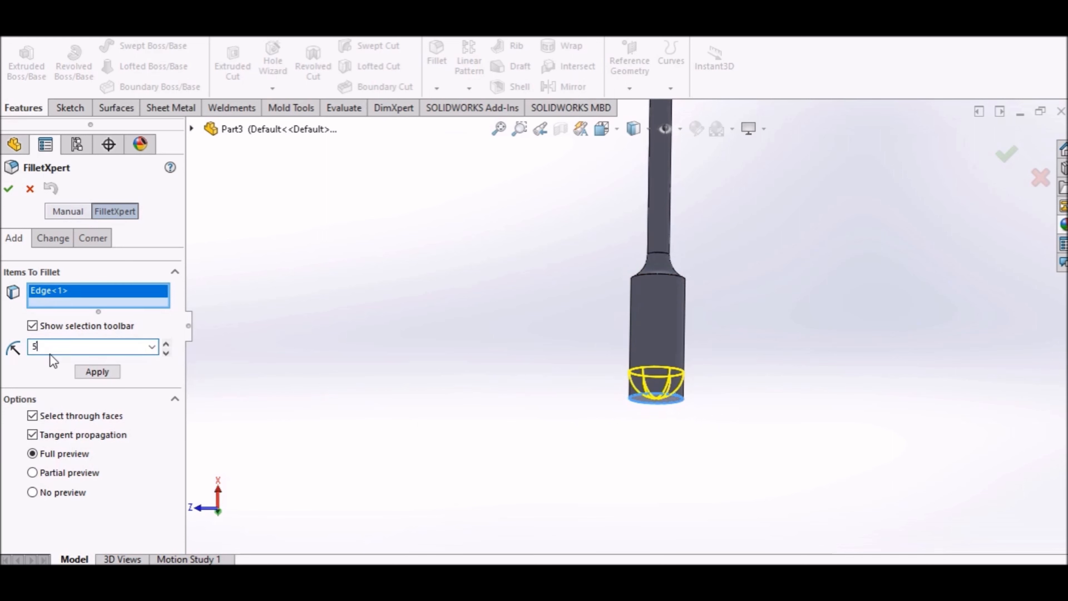
{"action": "key", "text": "Return"}
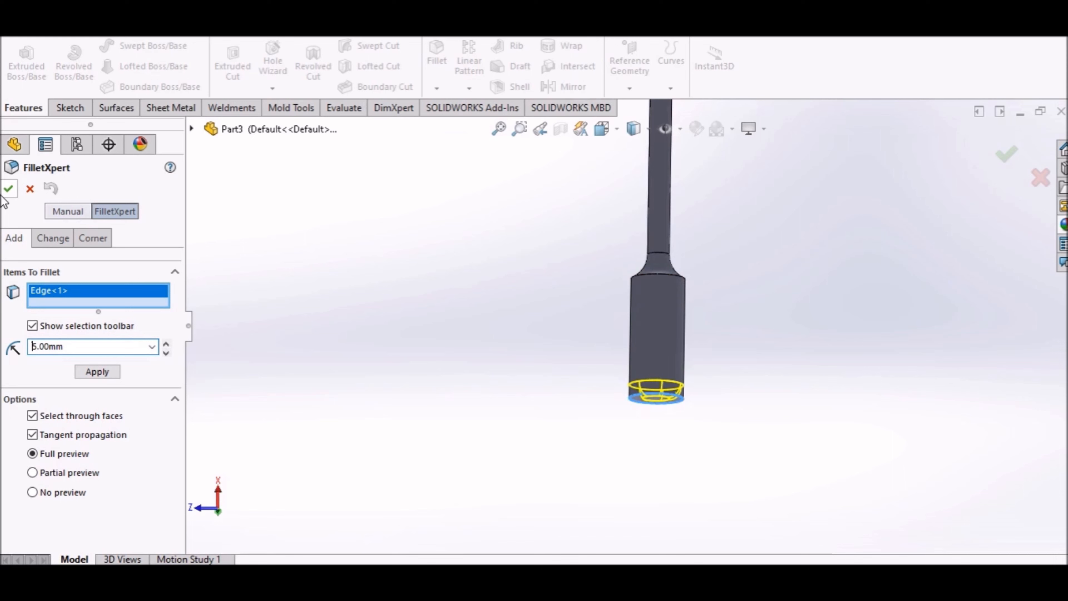
{"action": "left_click", "coordinate": [9, 190]}
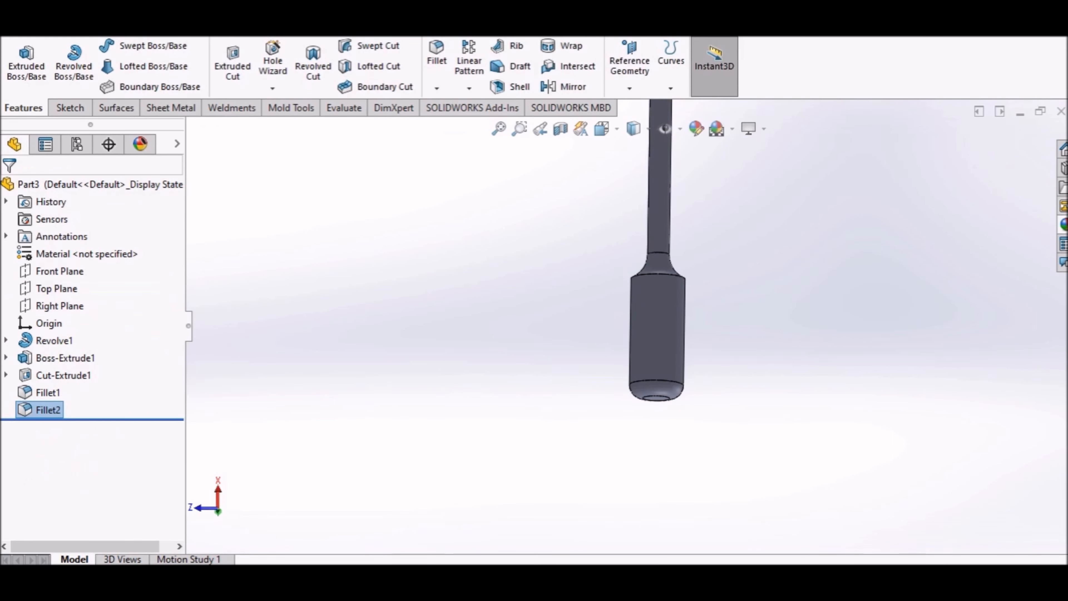
Fillet the edges of the domed rib's curved top face on the flanged end with a 1 mm radius.
{"action": "scroll", "coordinate": [544, 334], "scroll_direction": "up", "scroll_amount": 5}
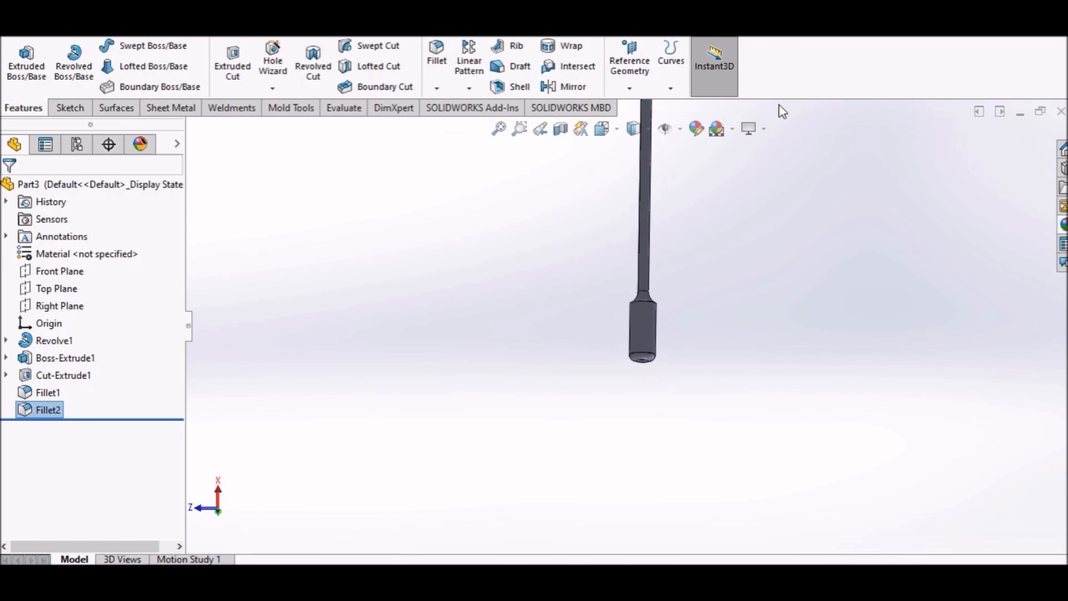
{"action": "scroll", "coordinate": [668, 299], "scroll_direction": "down", "scroll_amount": 5}
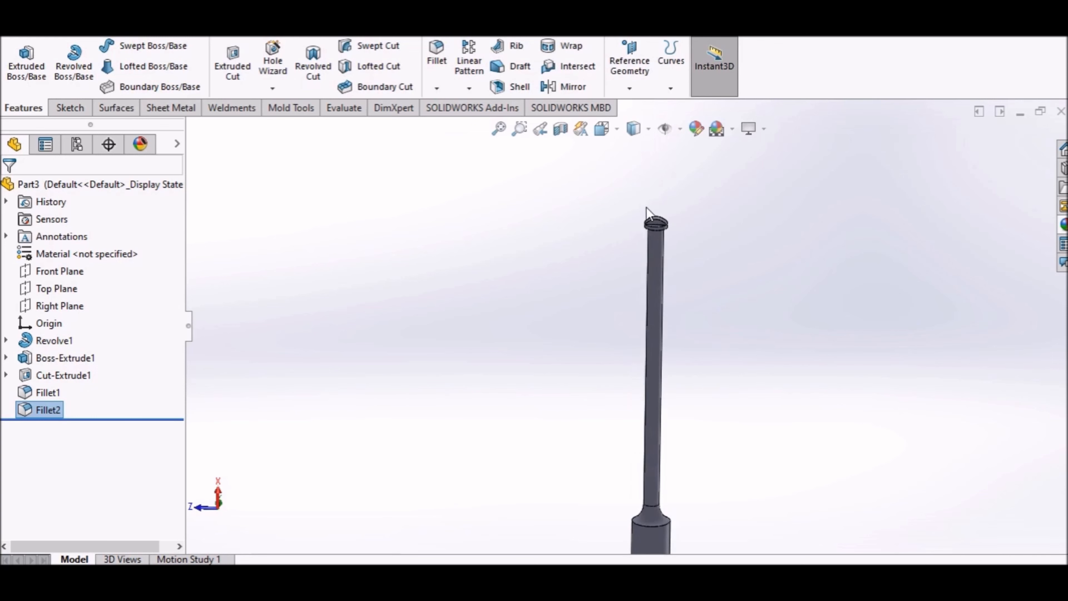
{"action": "left_click", "coordinate": [437, 89]}
{"action": "left_click", "coordinate": [448, 110]}
{"action": "scroll", "coordinate": [627, 238], "scroll_direction": "down", "scroll_amount": 2}
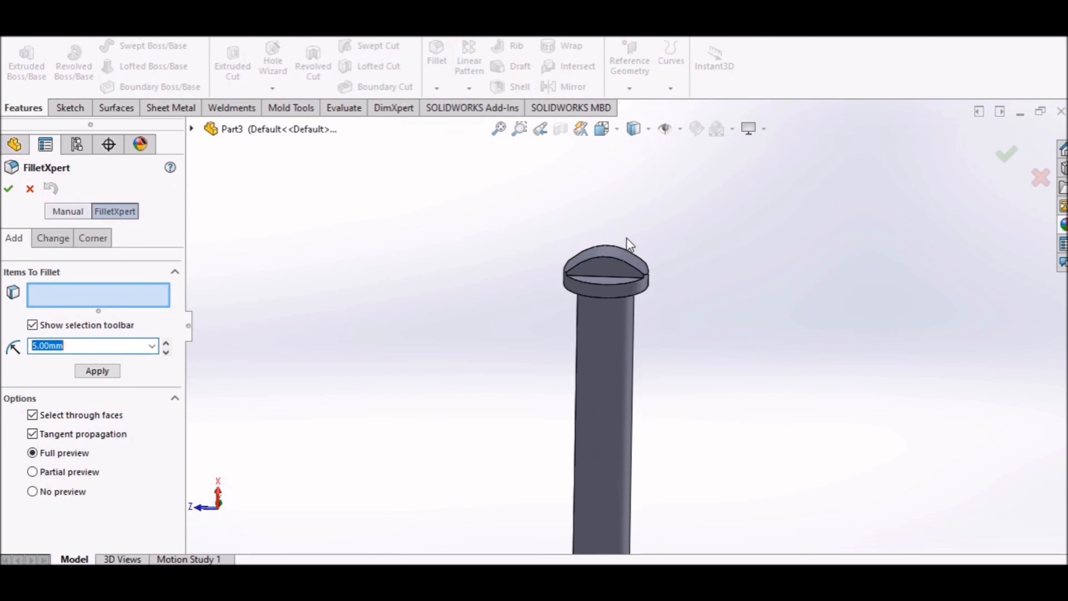
{"action": "left_click", "coordinate": [612, 255]}
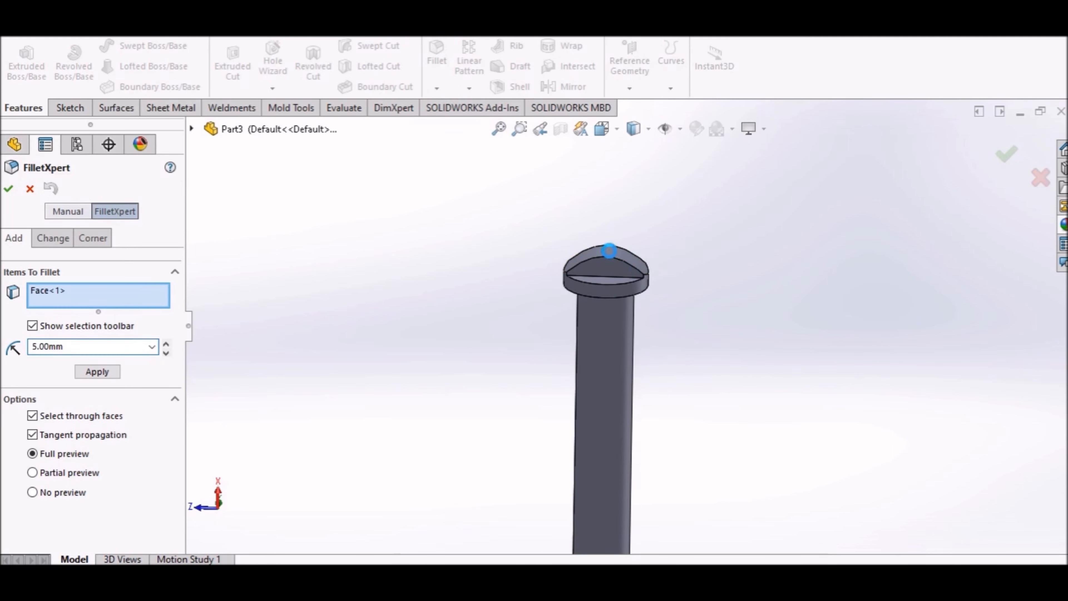
{"action": "left_click", "coordinate": [97, 353]}
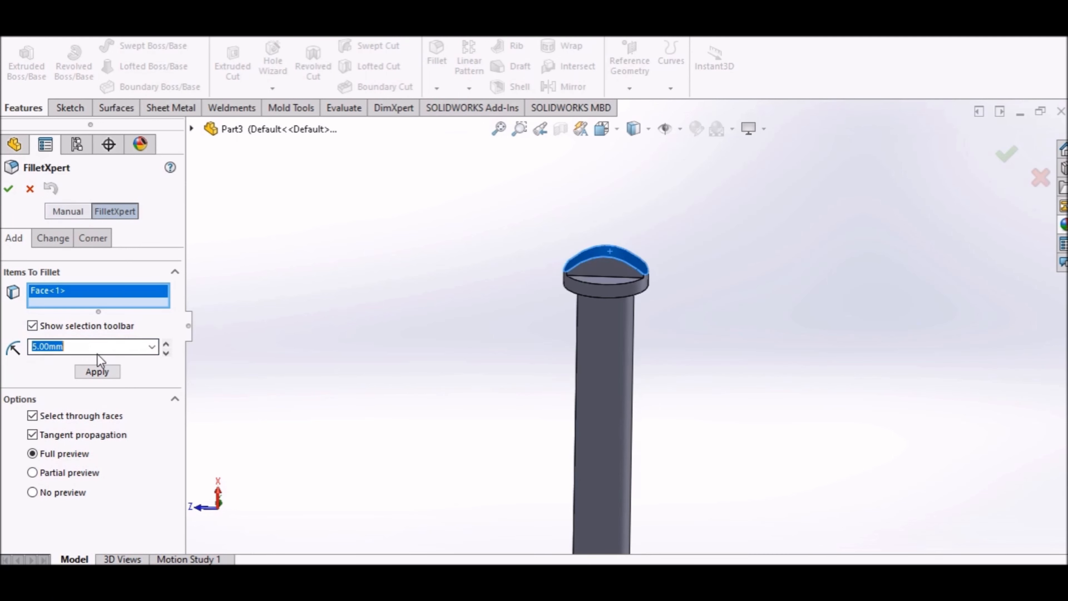
{"action": "type", "text": "1"}
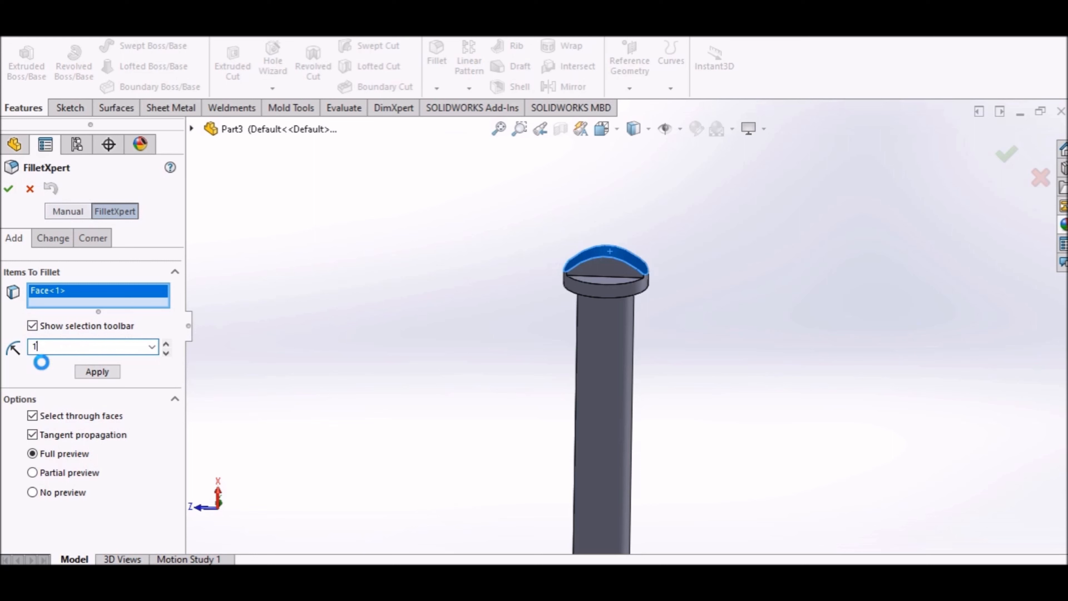
{"action": "key", "text": "Return"}
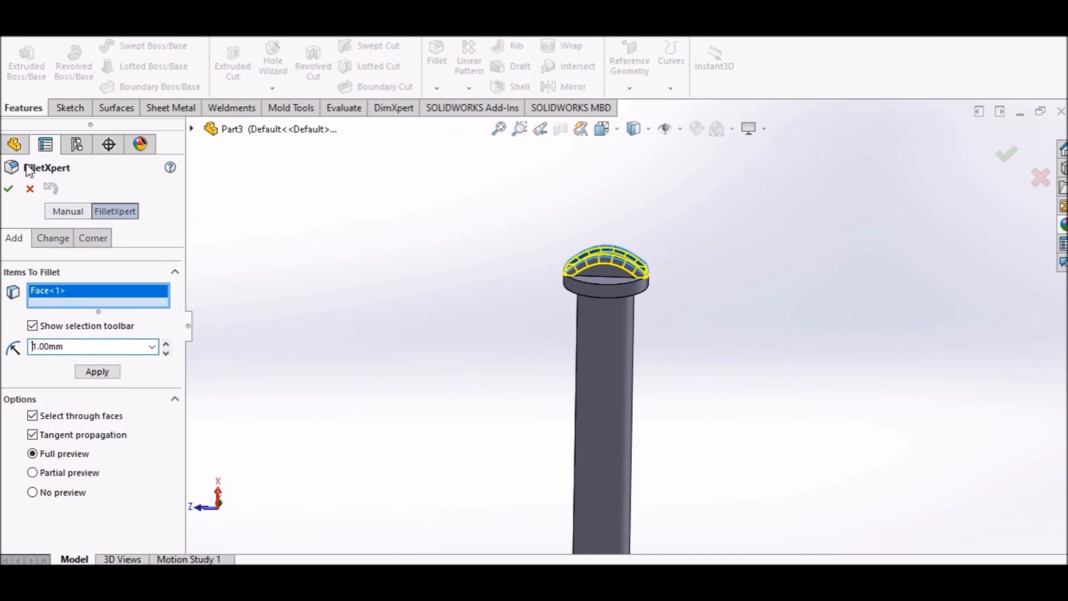
{"action": "left_click", "coordinate": [8, 188]}
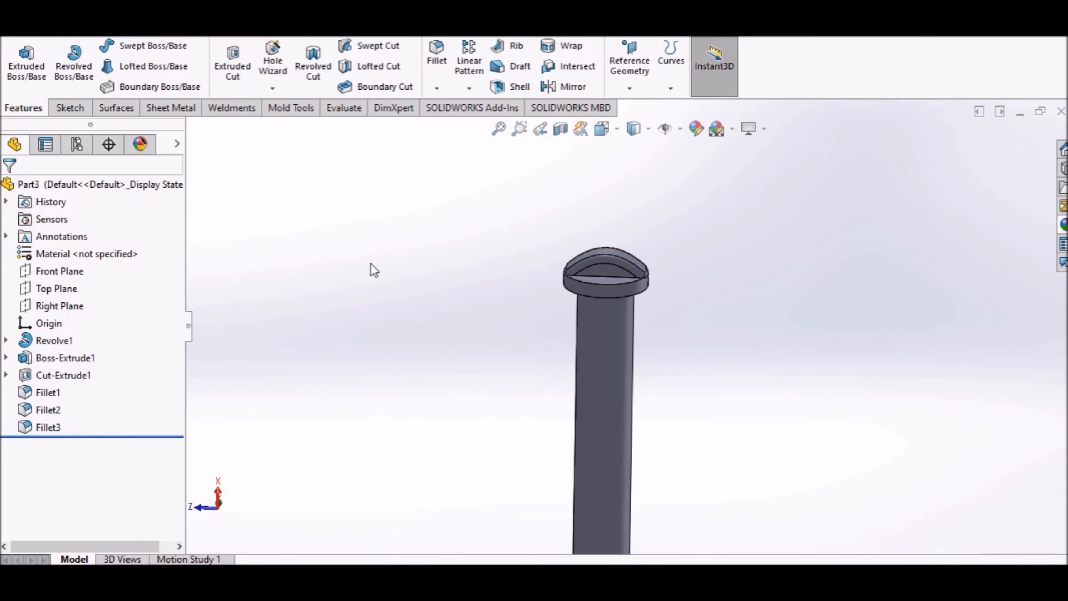
Show the whole part in an angled corner view with the rib end visible.
{"action": "scroll", "coordinate": [620, 324], "scroll_direction": "up", "scroll_amount": 4}
{"action": "middle_click_drag", "start_coordinate": [622, 315], "coordinate": [599, 290]}
{"action": "scroll", "coordinate": [607, 264], "scroll_direction": "up", "scroll_amount": 3}
{"action": "scroll", "coordinate": [652, 385], "scroll_direction": "up", "scroll_amount": 3}
{"action": "left_click", "coordinate": [602, 130]}
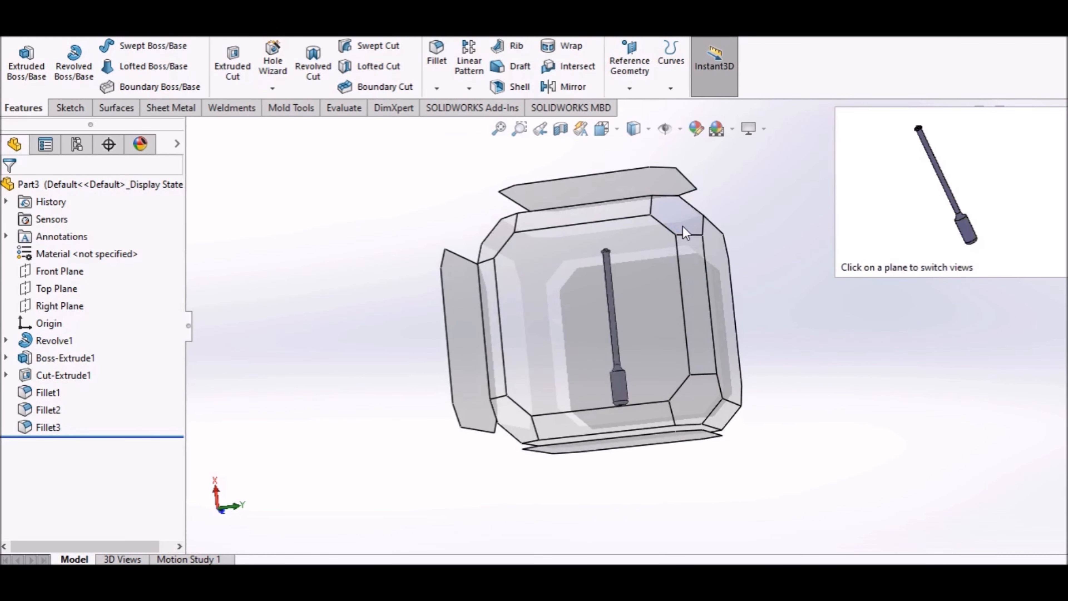
{"action": "left_click", "coordinate": [498, 232]}
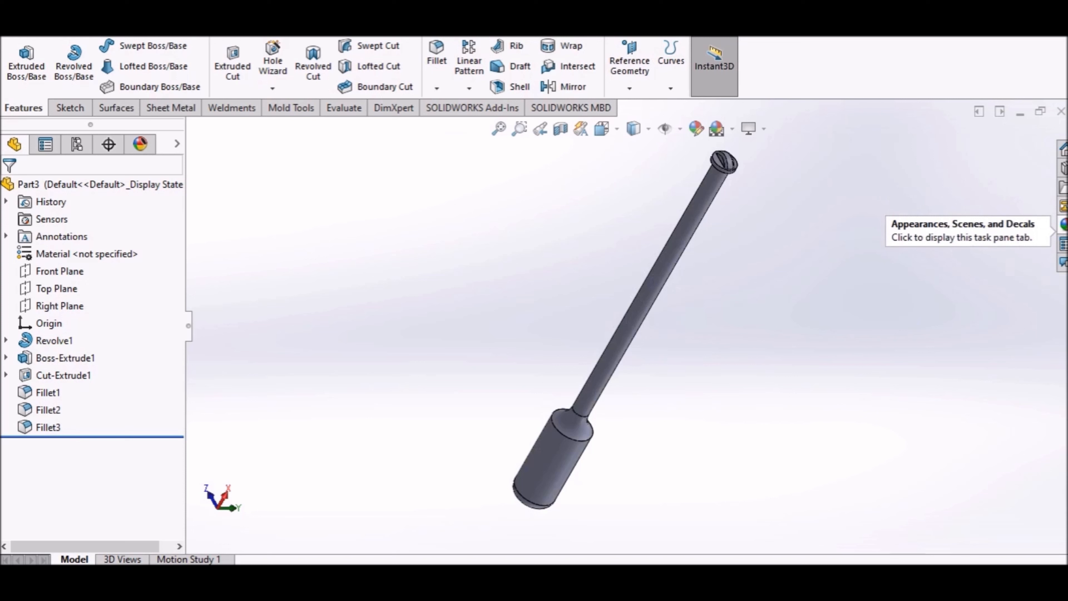
Apply the Red appearance from the Solid category to the whole part and replace it with Pink.
{"action": "left_click", "coordinate": [1063, 224]}
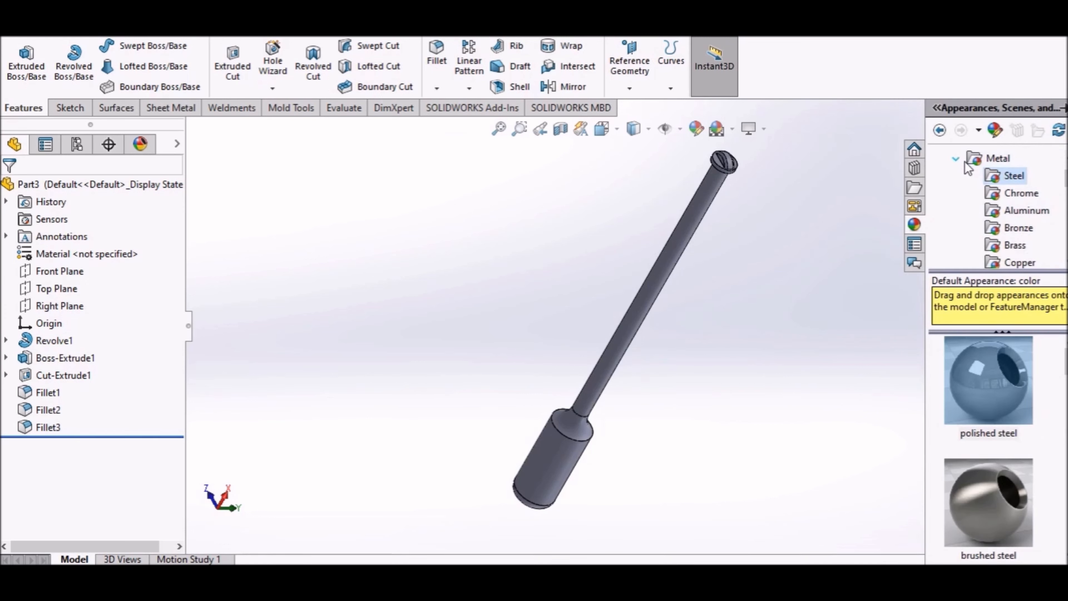
{"action": "left_click", "coordinate": [956, 160]}
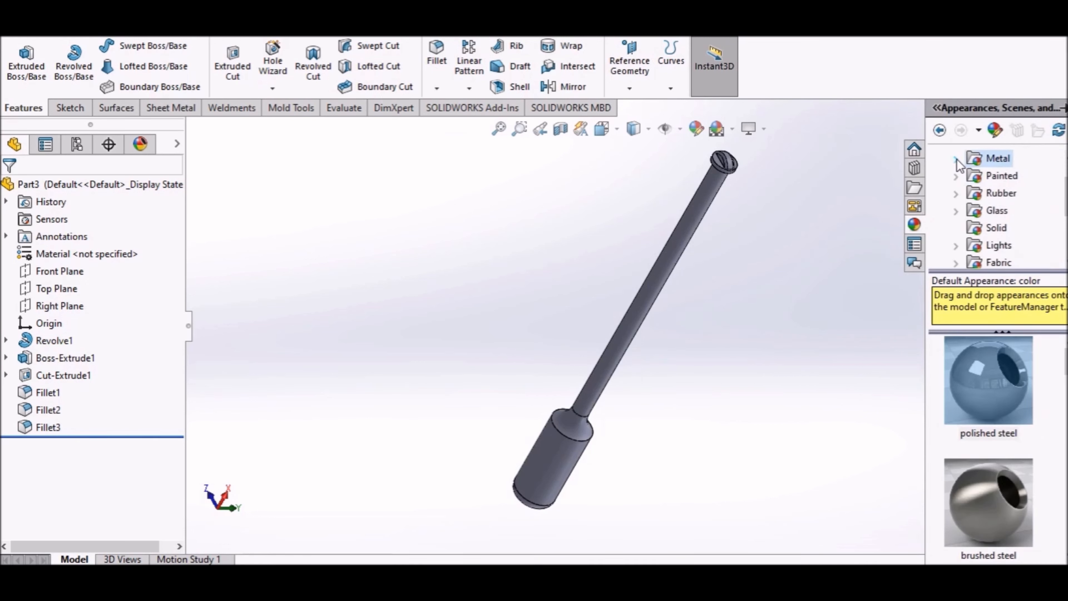
{"action": "left_click", "coordinate": [970, 232]}
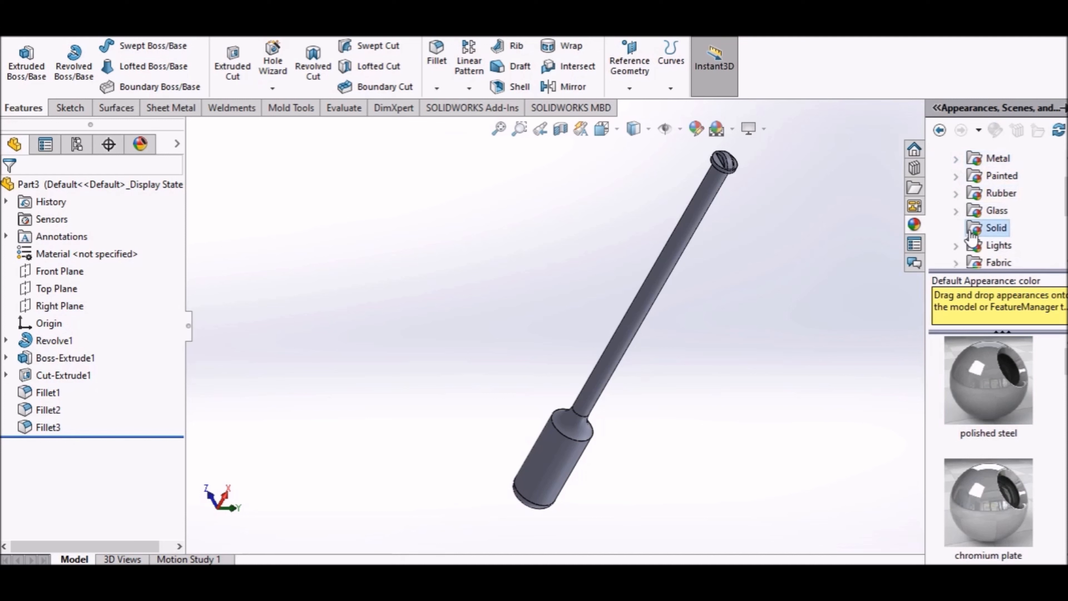
{"action": "double_click", "coordinate": [999, 506]}
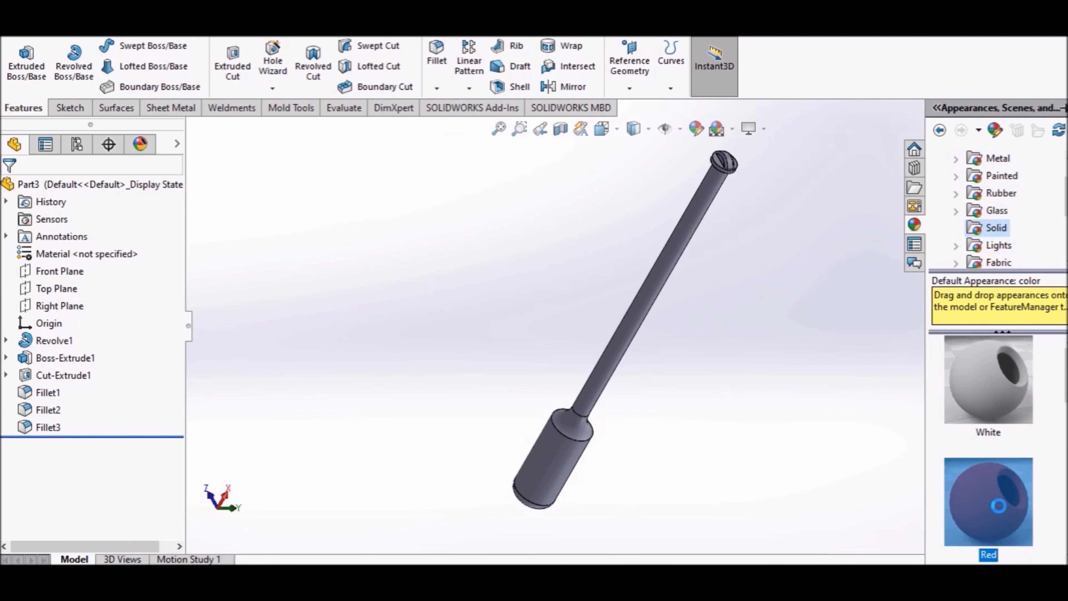
{"action": "scroll", "coordinate": [988, 448], "scroll_direction": "down", "scroll_amount": 10}
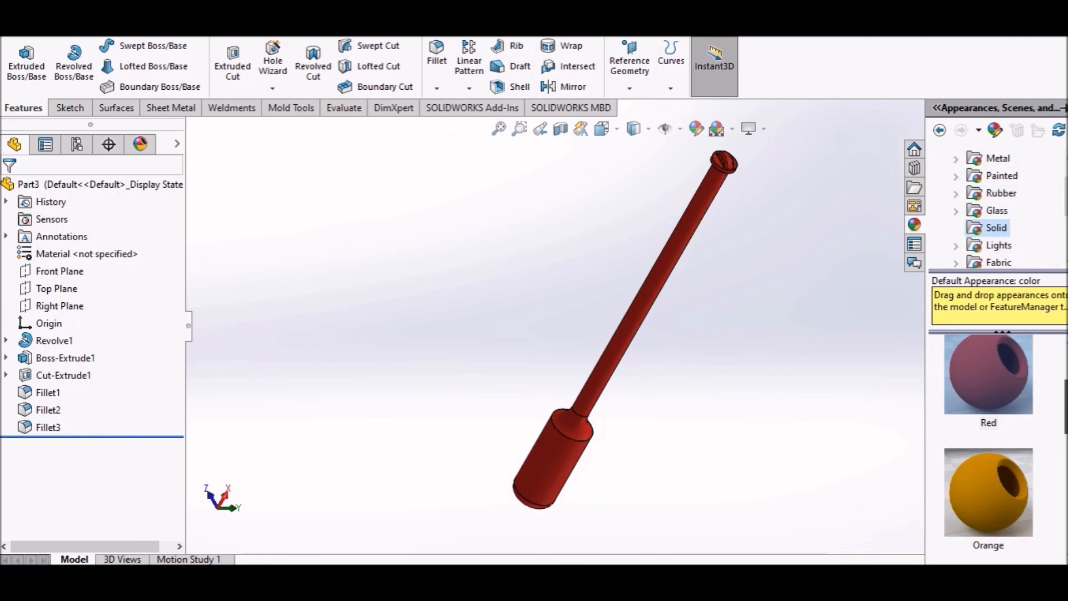
{"action": "scroll", "coordinate": [989, 449], "scroll_direction": "down", "scroll_amount": 1}
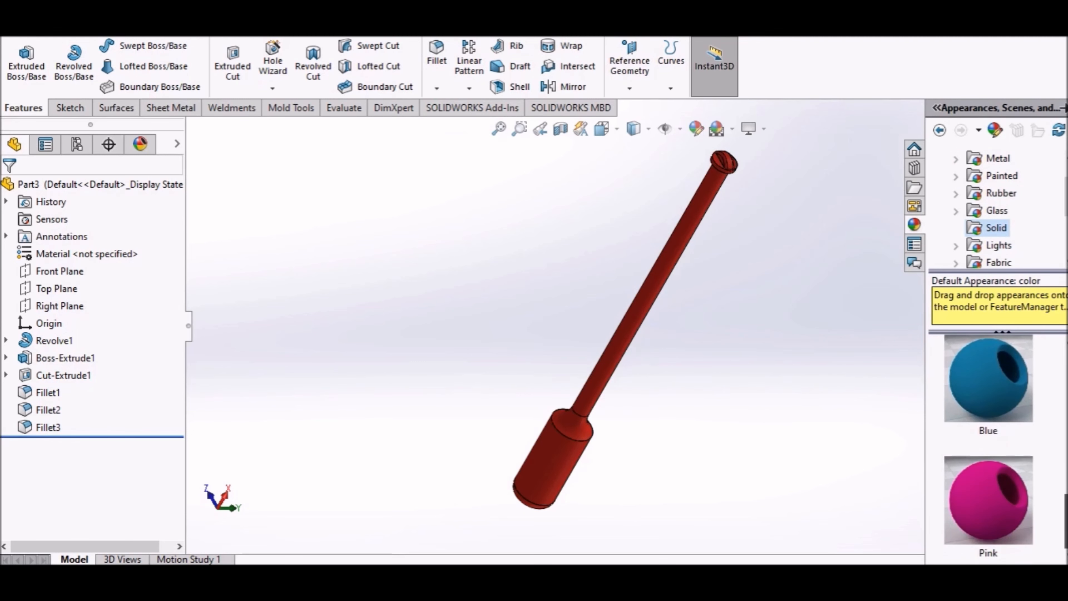
{"action": "double_click", "coordinate": [1003, 514]}
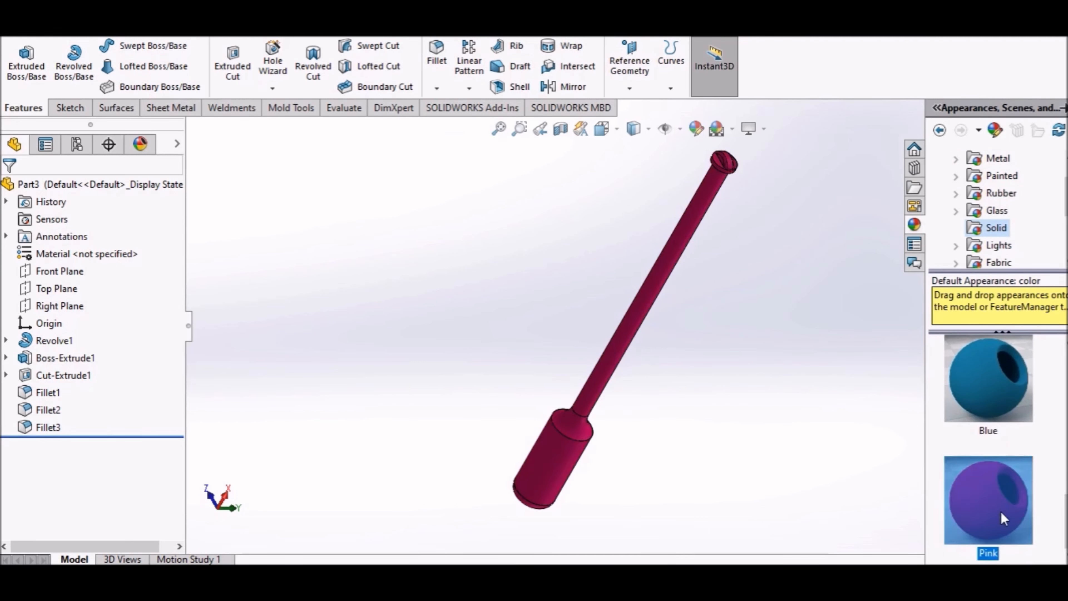
Try the Red and Orange appearances on the whole part and switch back to Pink.
{"action": "scroll", "coordinate": [988, 448], "scroll_direction": "up", "scroll_amount": 9}
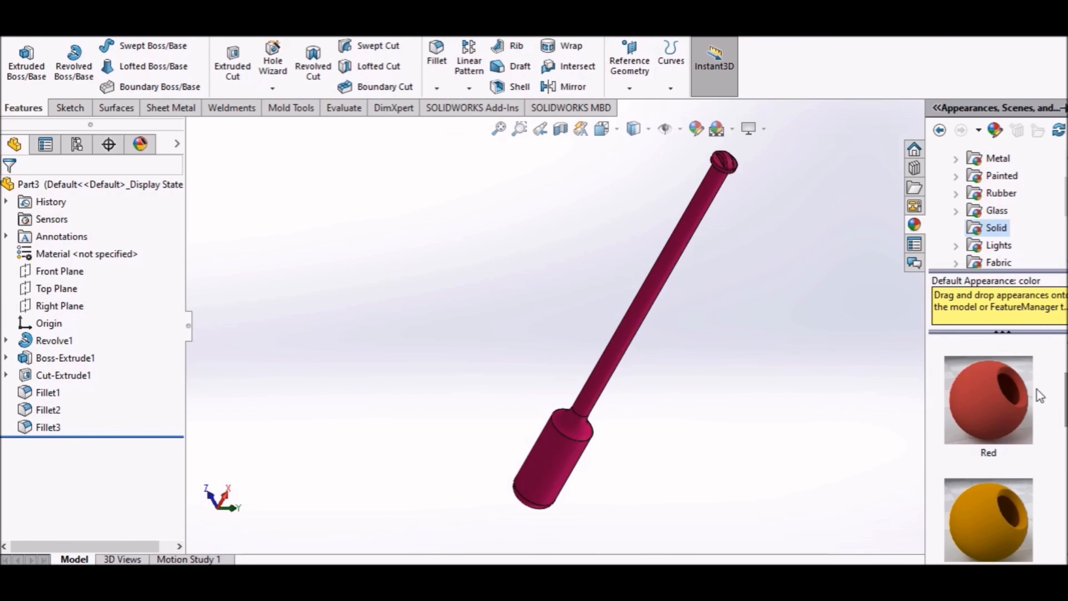
{"action": "double_click", "coordinate": [1009, 389]}
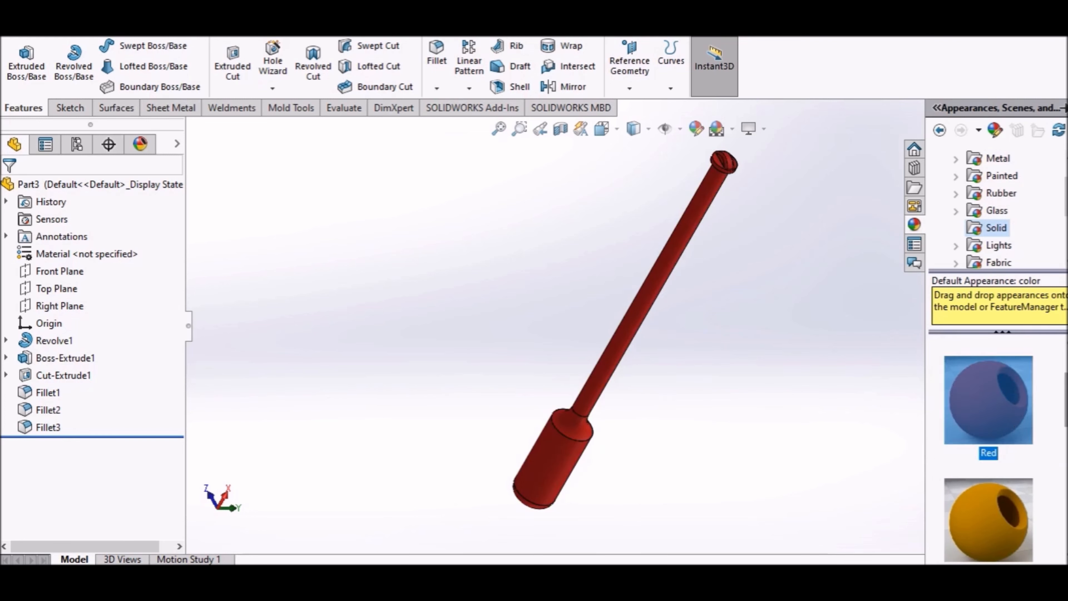
{"action": "double_click", "coordinate": [1004, 523]}
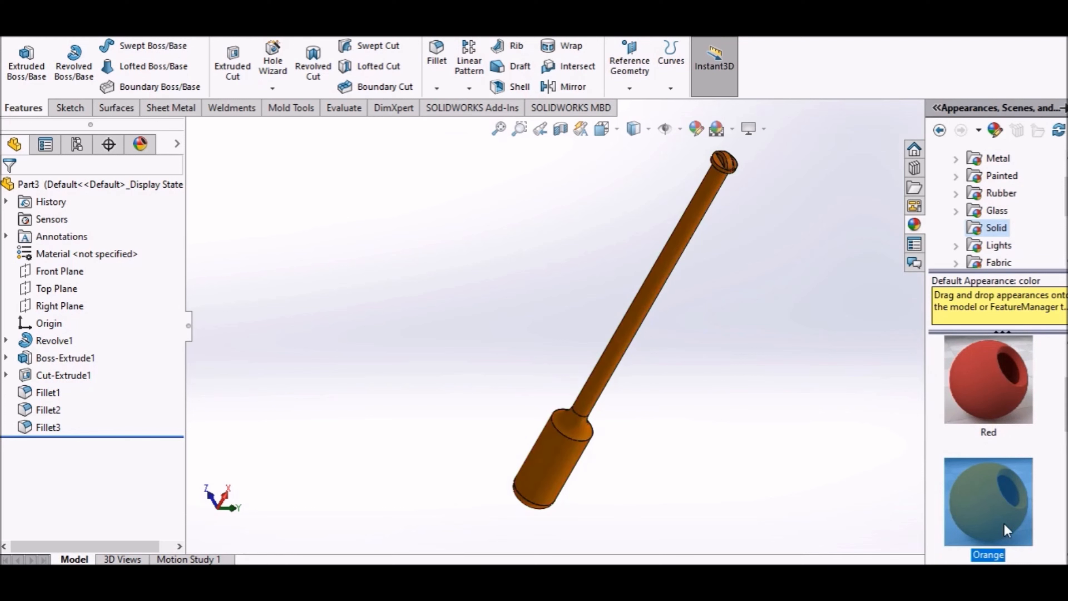
{"action": "scroll", "coordinate": [1032, 516], "scroll_direction": "down", "scroll_amount": 9}
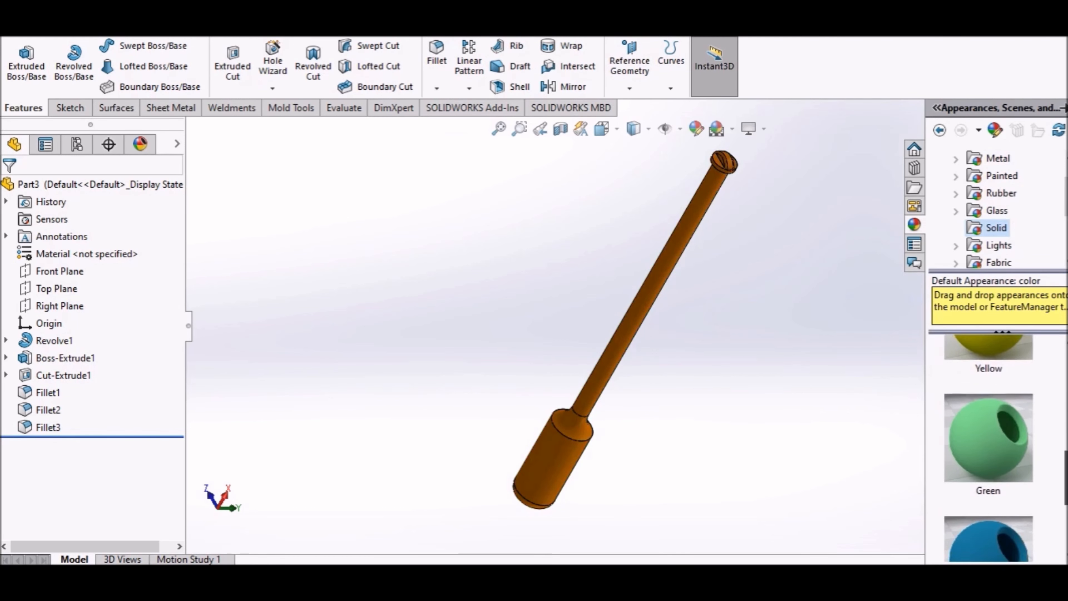
{"action": "double_click", "coordinate": [1013, 507]}
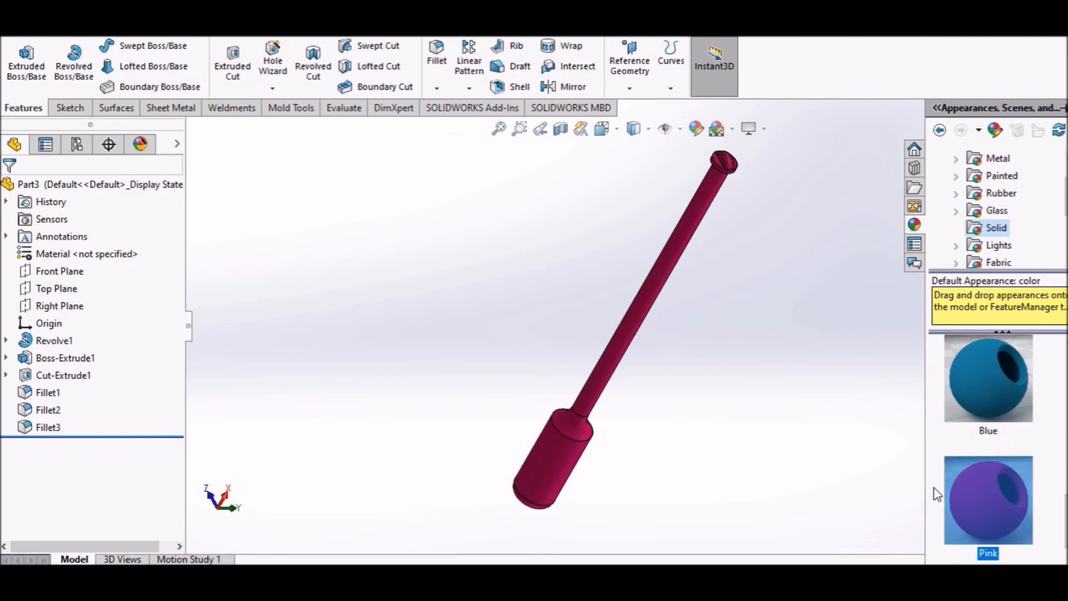